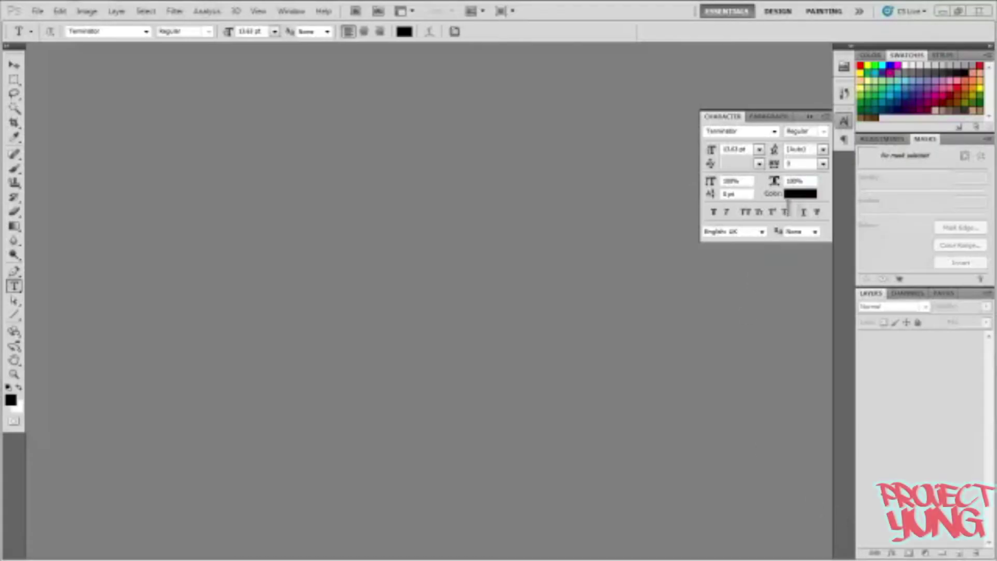
Create a new blank white document with width 1608 px and a height value of 9.
left_click(37, 11)
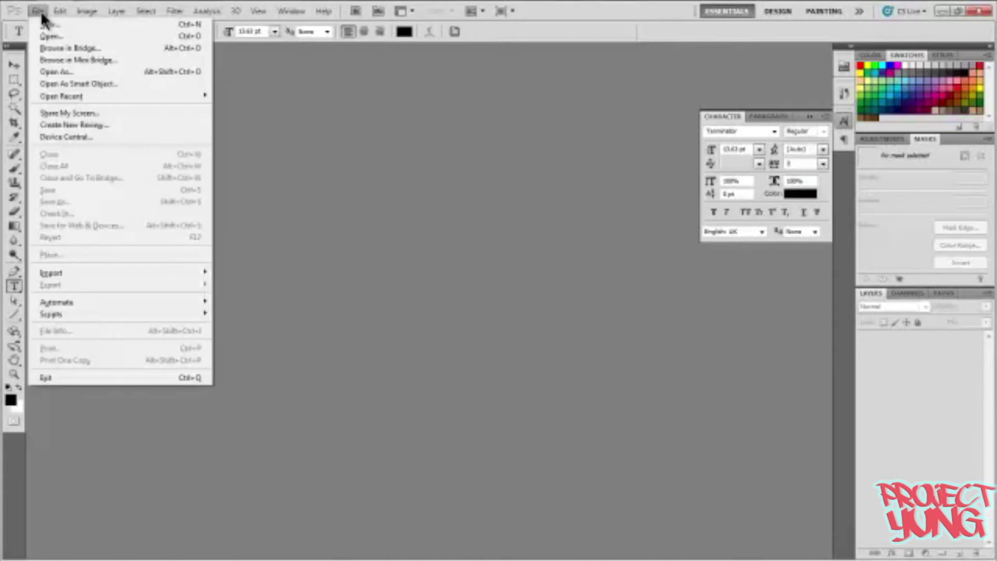
left_click(37, 10)
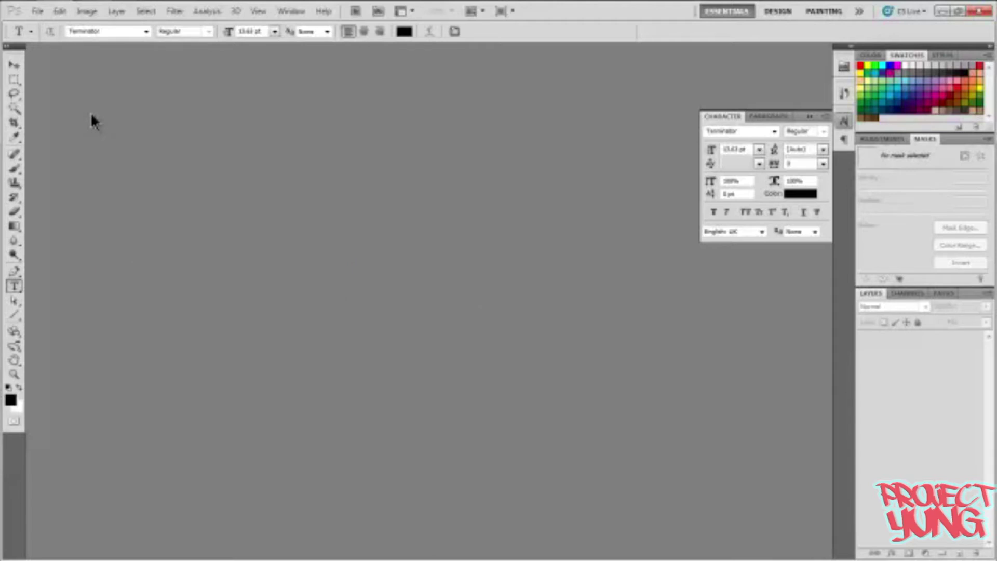
left_click(40, 11)
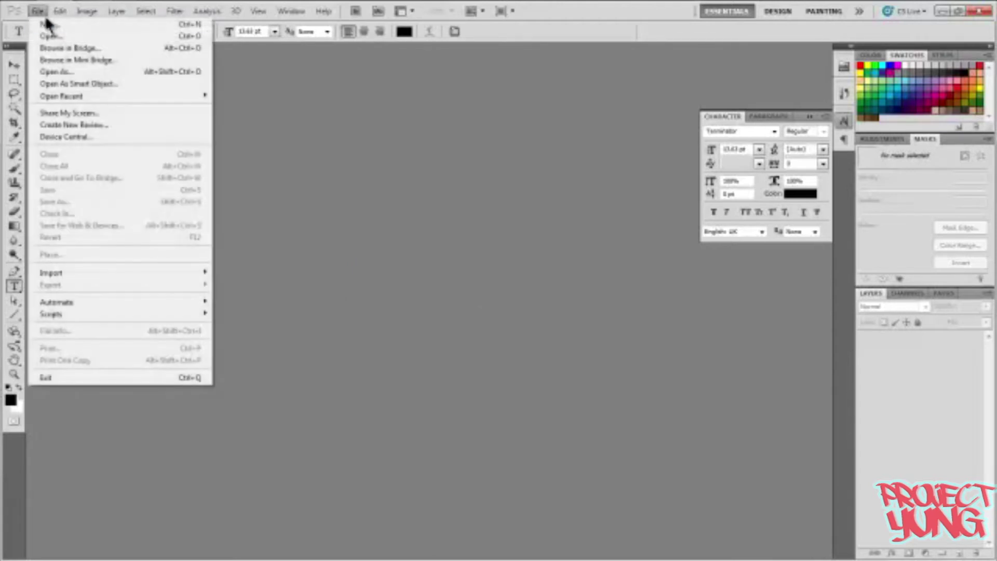
left_click(46, 23)
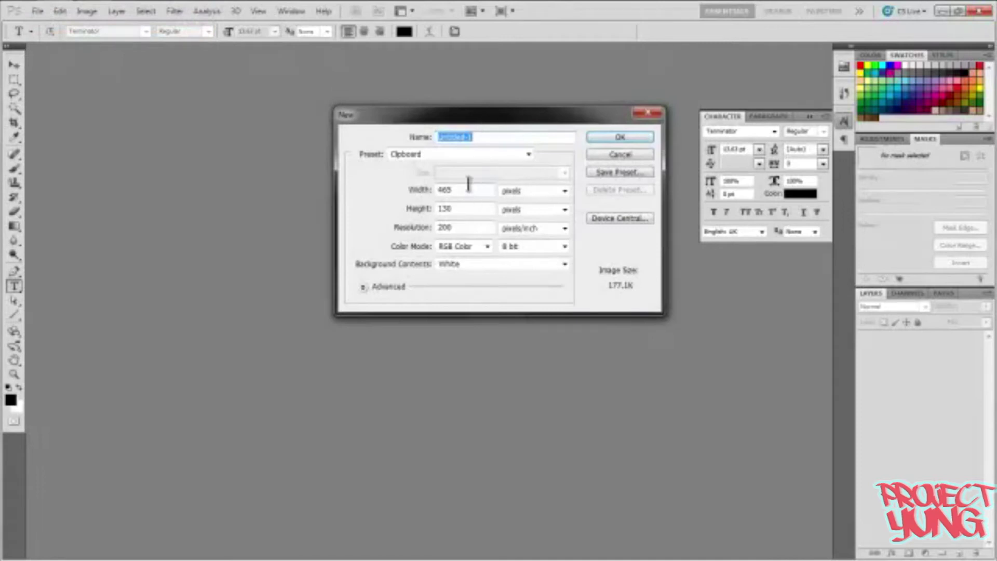
double_click(467, 184)
type("160")
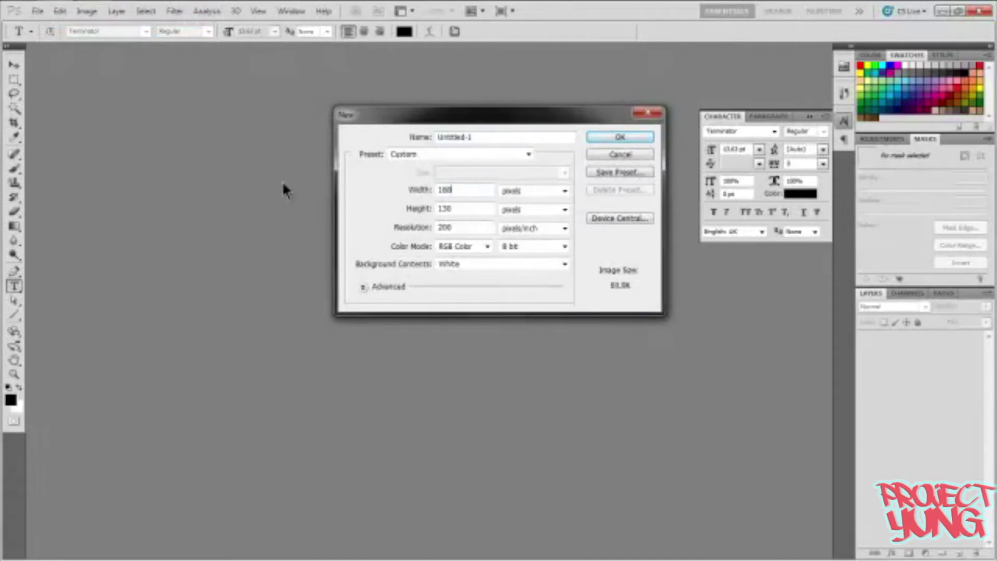
type("8")
double_click(474, 208)
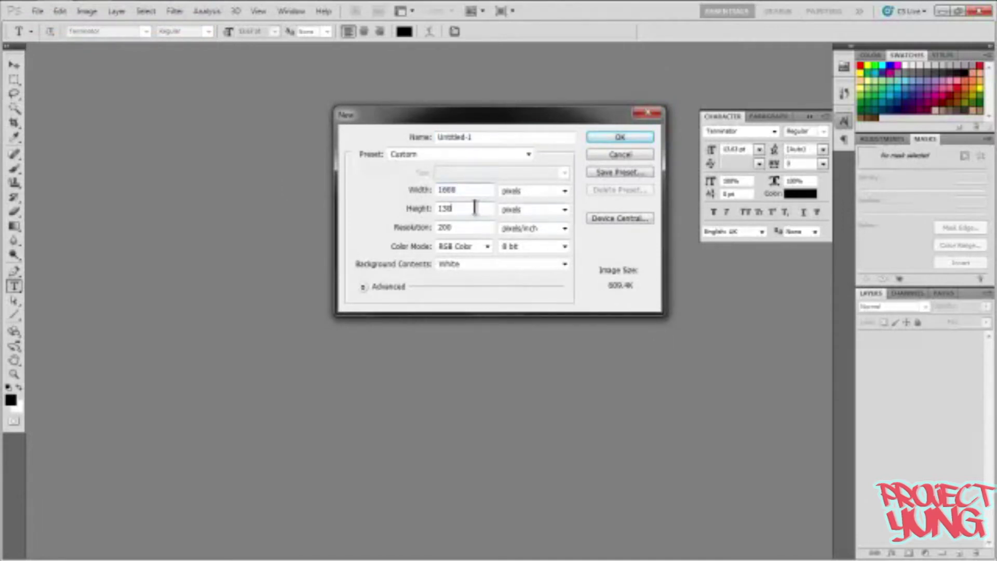
type("900")
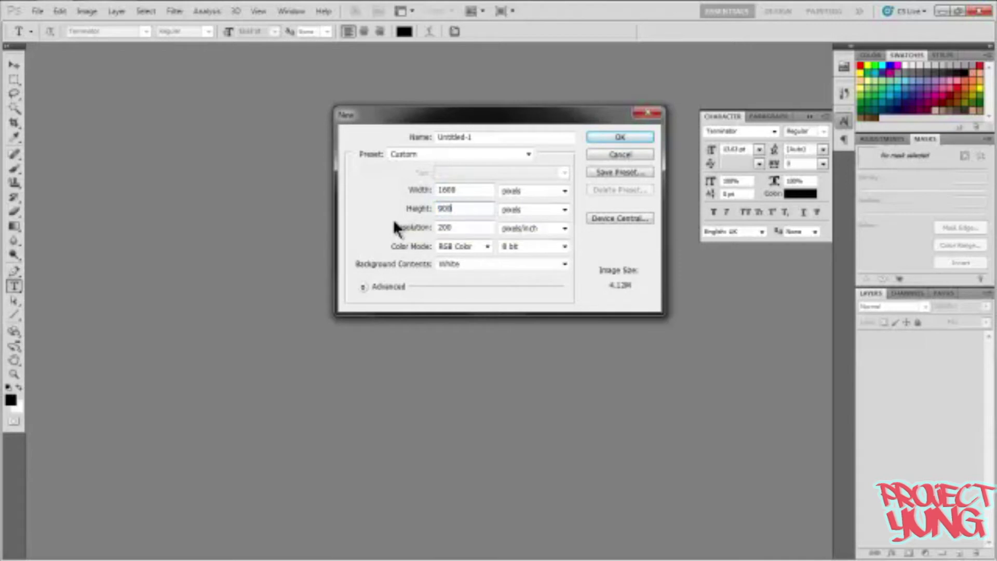
key("Escape")
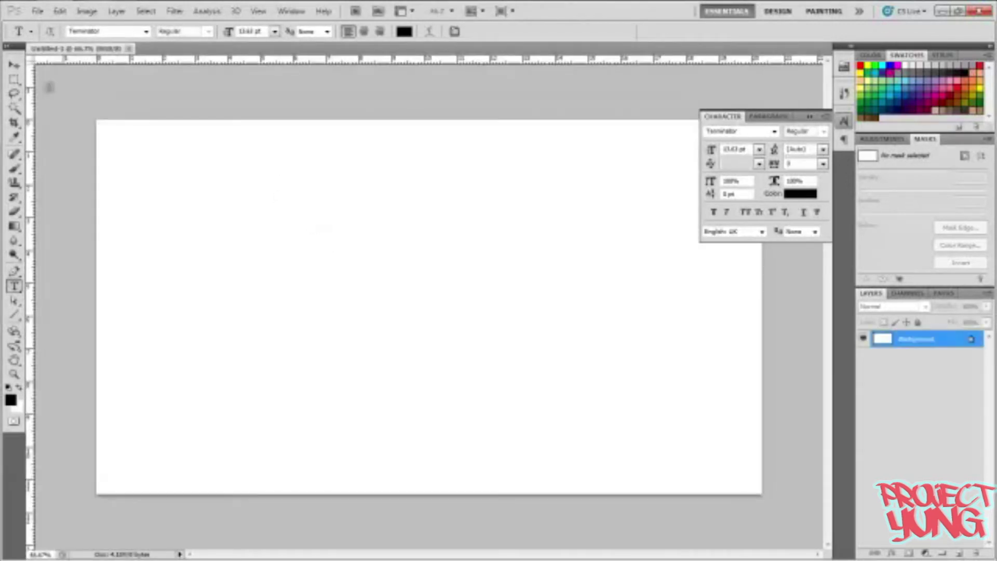
Type PROJECT YUNG on the canvas and set its font size to 36 pt.
left_click(809, 117)
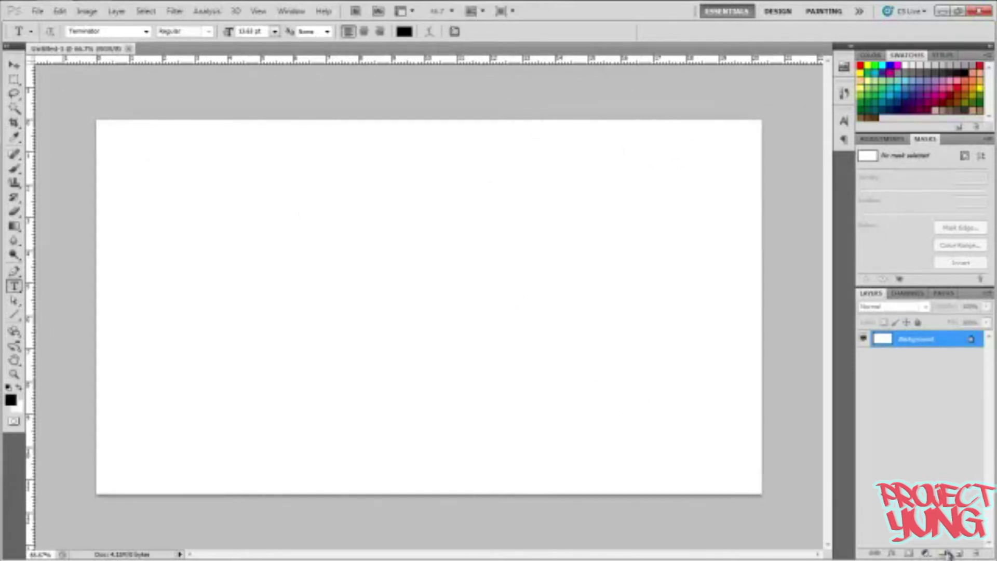
left_click(411, 357)
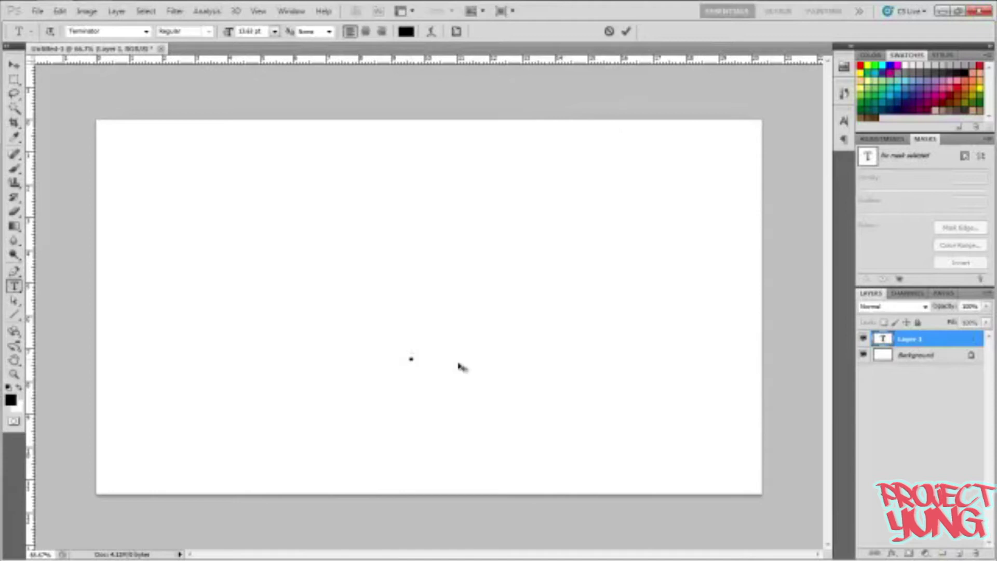
type("PRO")
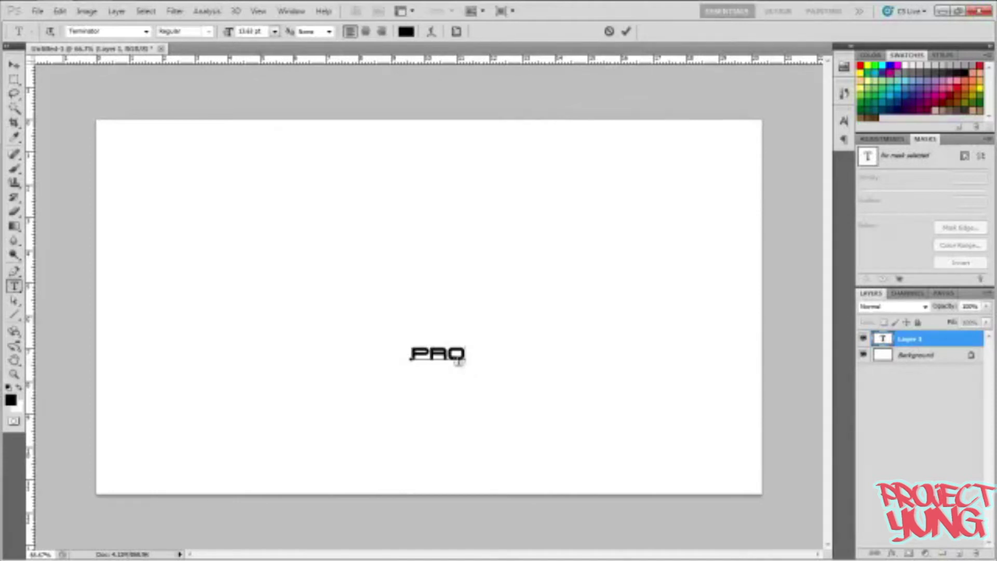
type("JECT YUNG")
left_click_drag(620, 383, 260, 276)
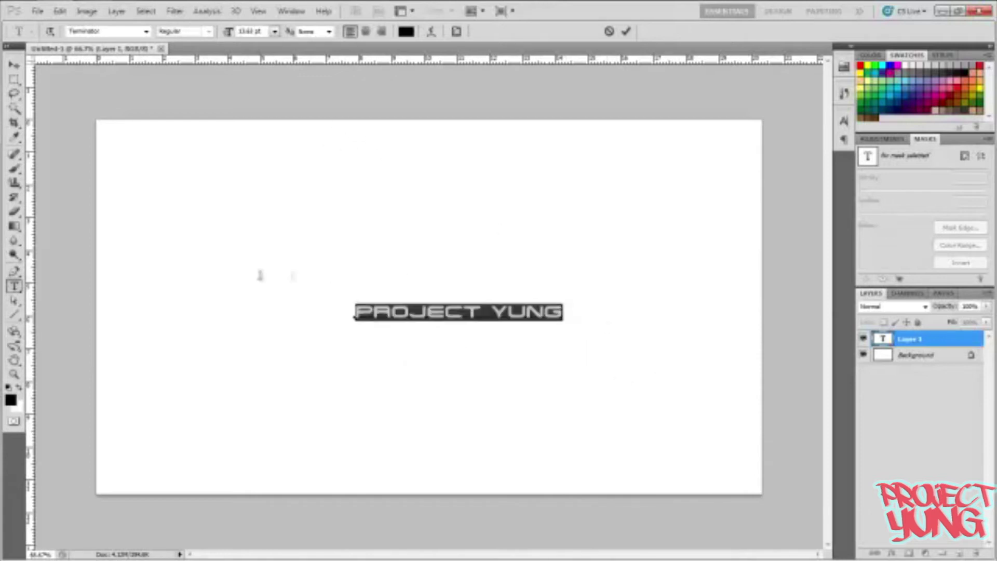
left_click(272, 33)
left_click(267, 241)
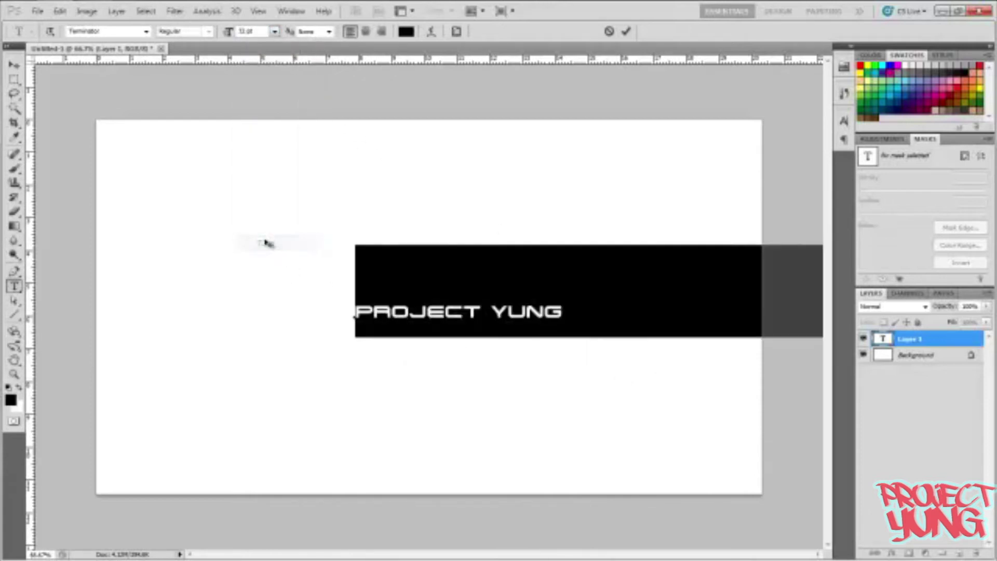
left_click(275, 32)
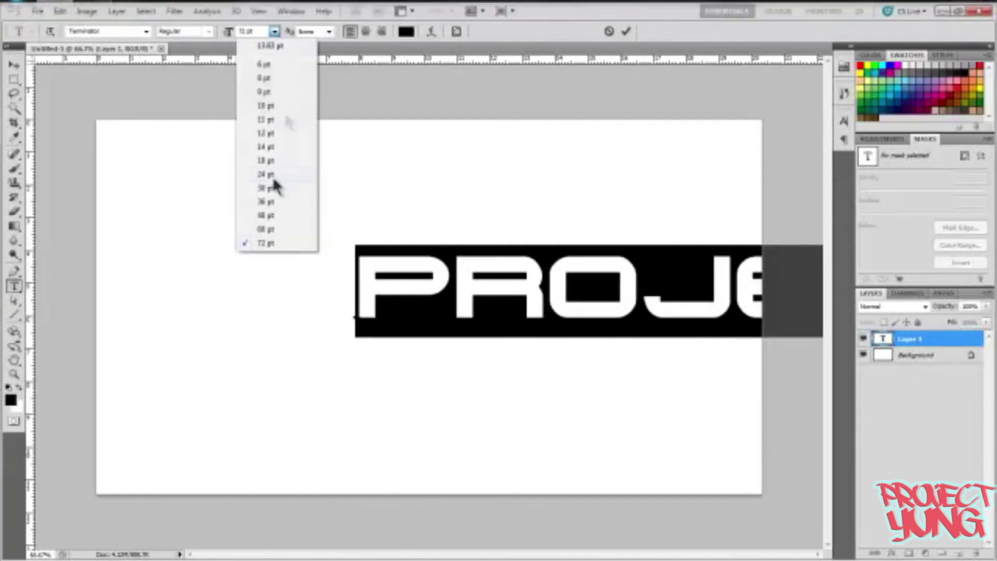
left_click(272, 207)
Move the PROJECT YUNG text block to the canvas centre and commit it.
left_click_drag(709, 393, 519, 363)
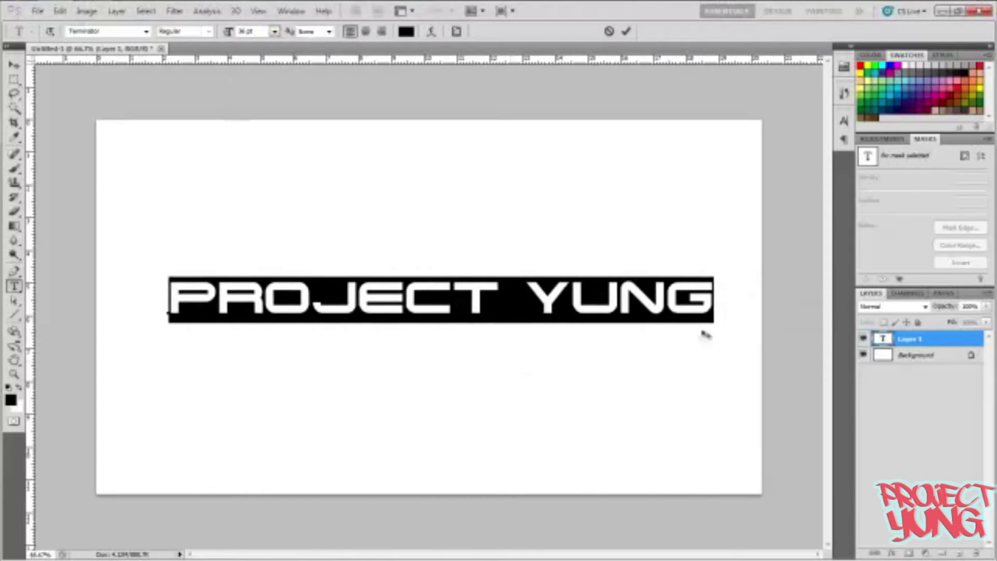
left_click(714, 306)
mouse_move(713, 307)
left_mouse_down()
mouse_move(323, 336)
mouse_move(713, 312)
left_mouse_up()
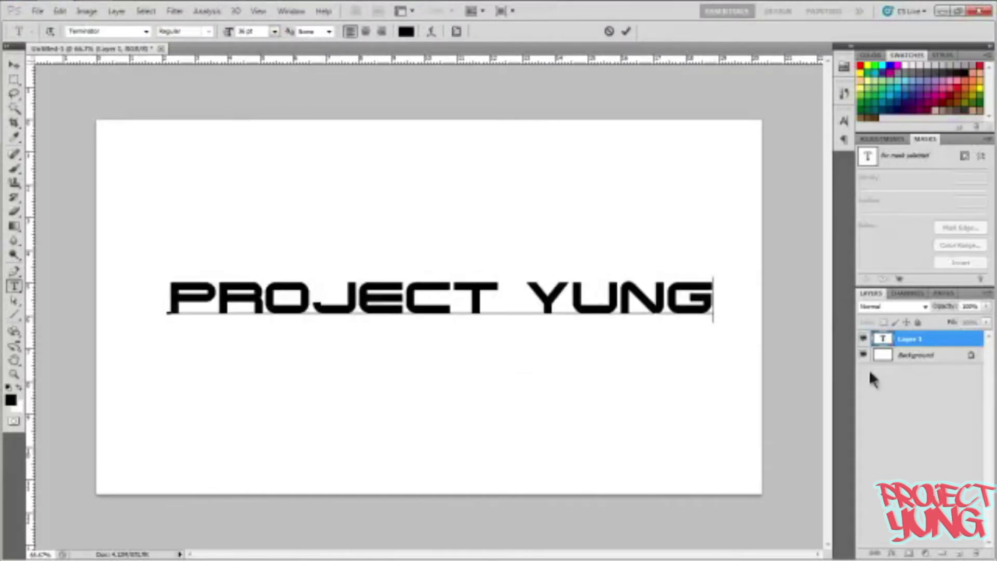
left_click(891, 555)
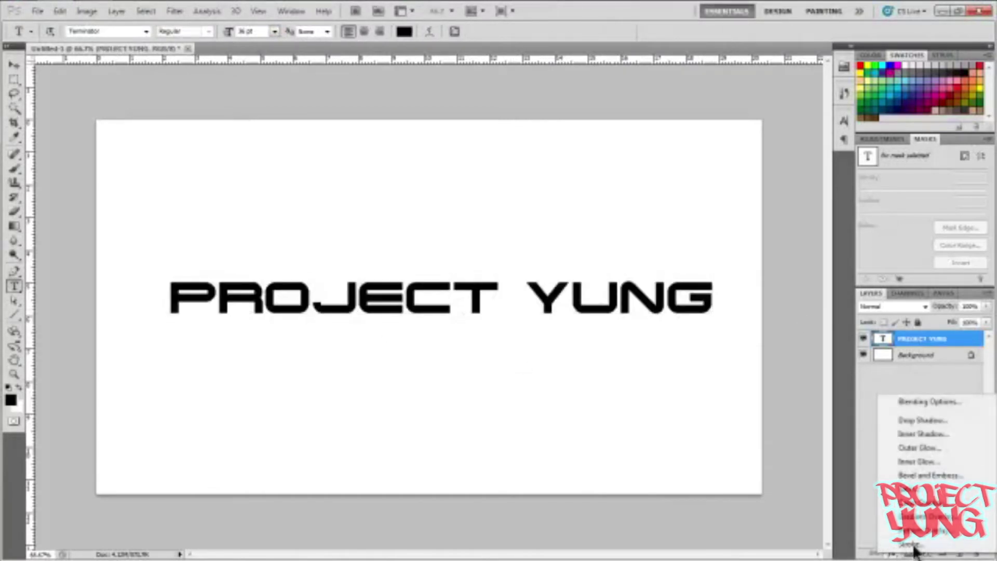
Add a Gradient Overlay and change the gradient's right colour stop from white to red.
left_click(929, 517)
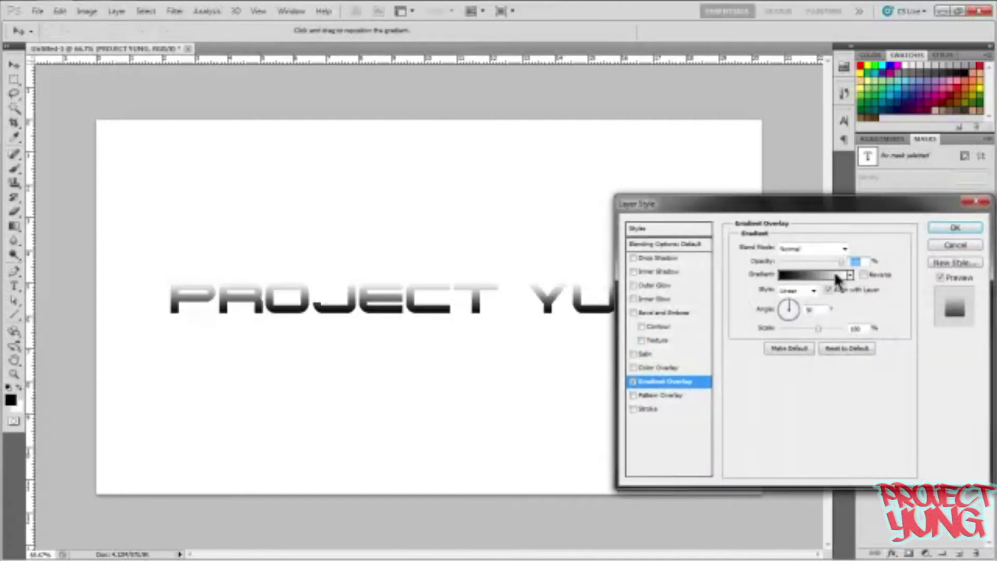
left_click(830, 273)
left_click(784, 370)
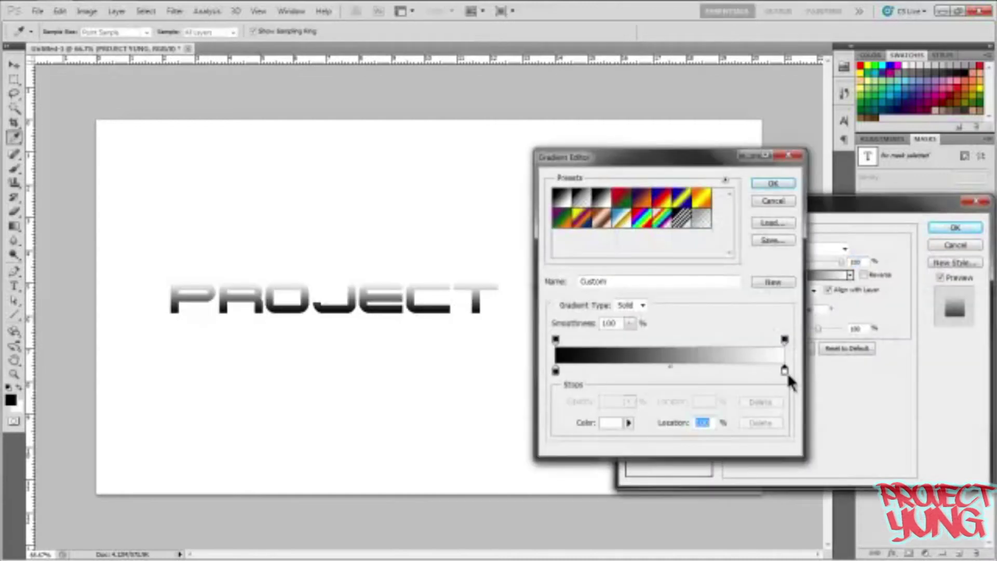
double_click(784, 371)
left_click(475, 210)
left_click(474, 170)
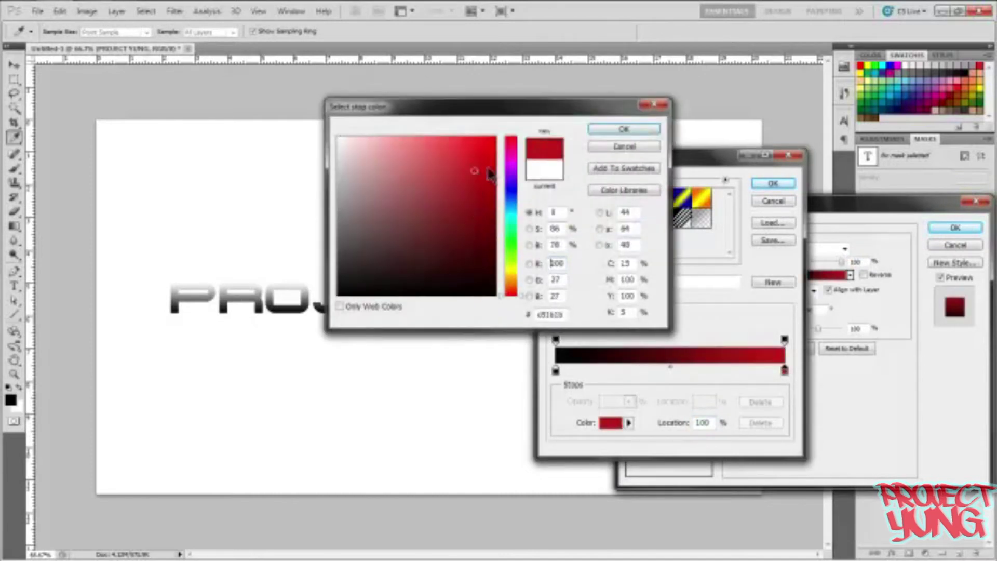
left_click(623, 129)
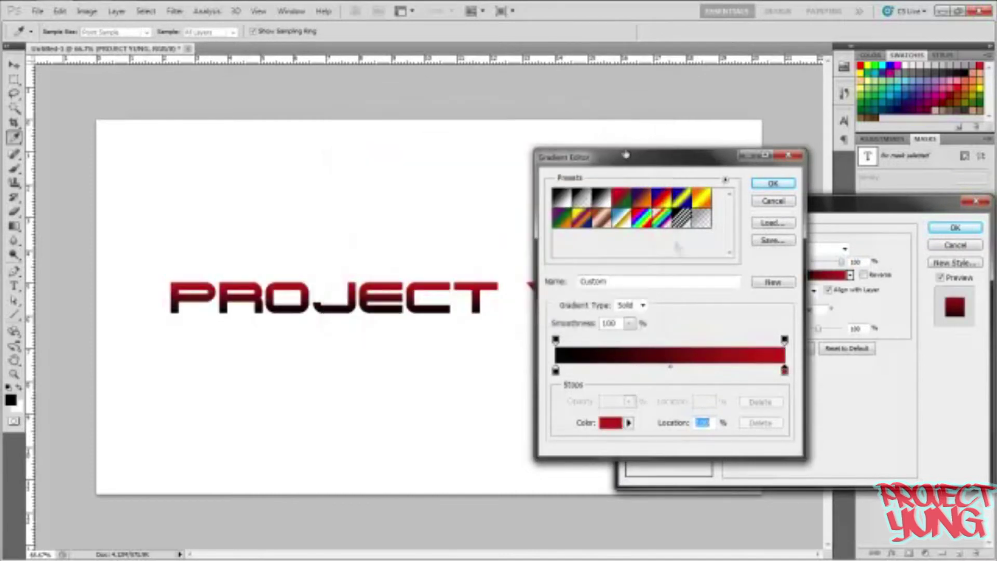
Change the right gradient stop to pink, add Bevel and Emboss, and apply the effects.
double_click(785, 373)
left_click(372, 176)
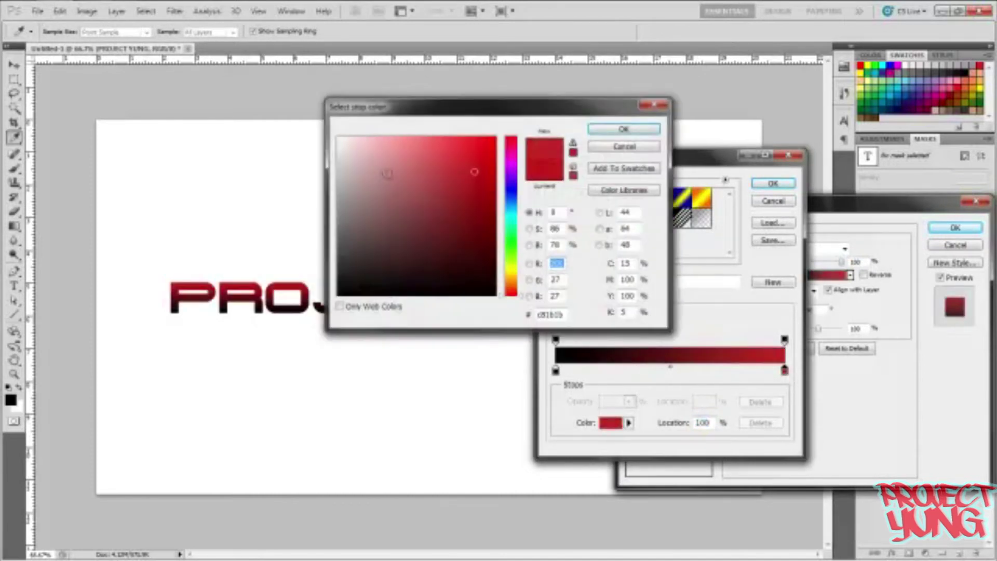
left_click(631, 131)
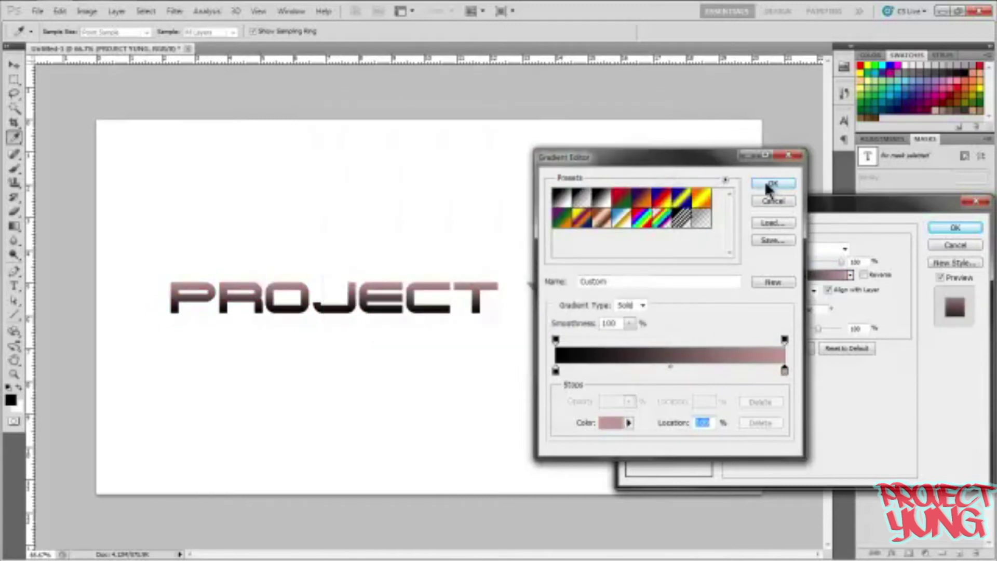
left_click(771, 184)
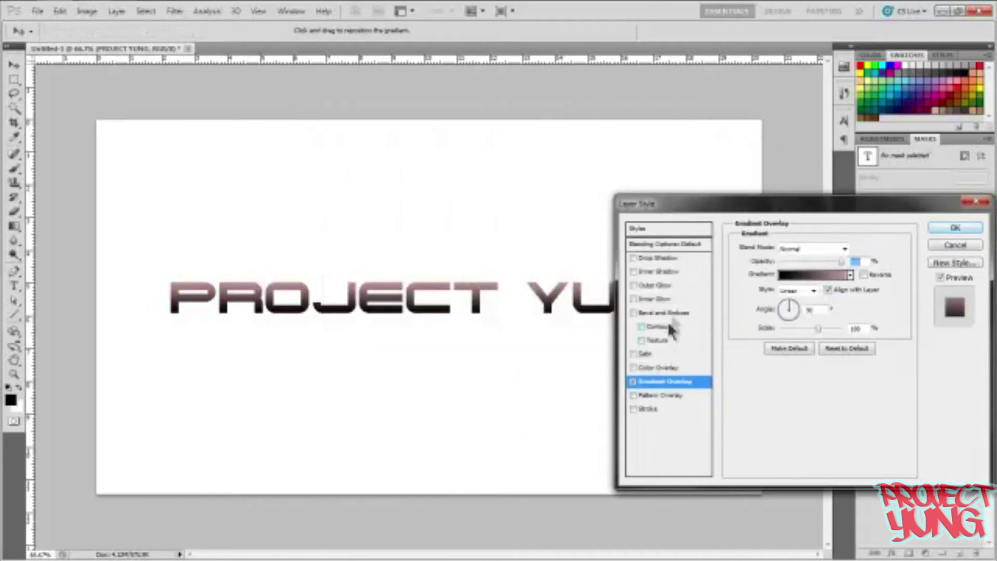
left_click(670, 313)
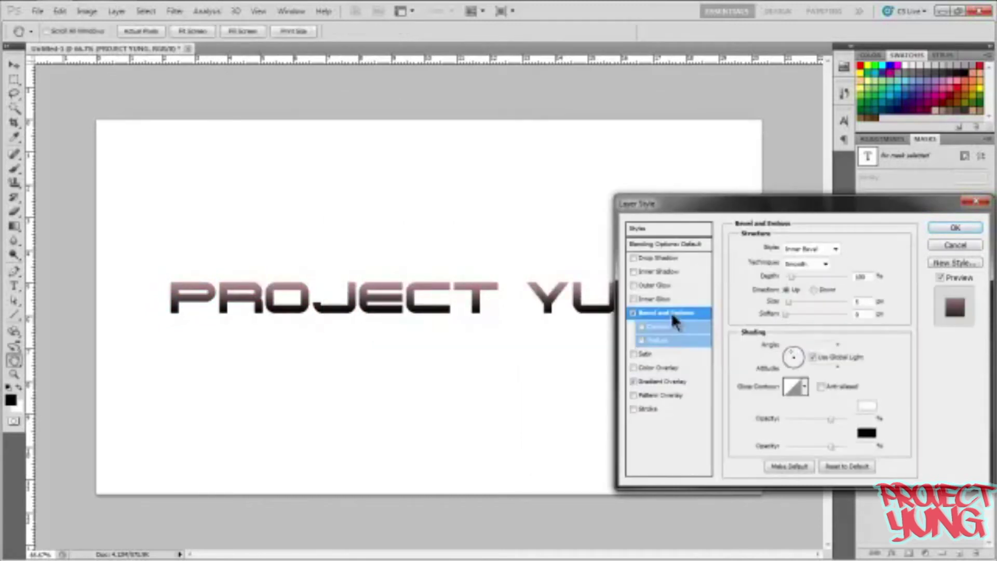
left_click(957, 227)
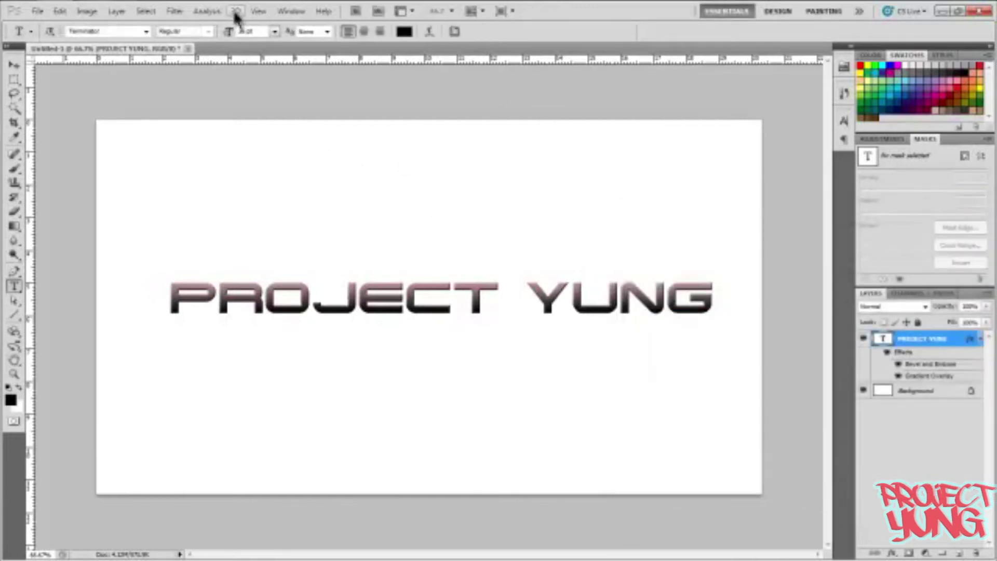
Extrude the text layer with 3D > Repoussé > Text Layer, agreeing to rasterize it.
left_click(236, 11)
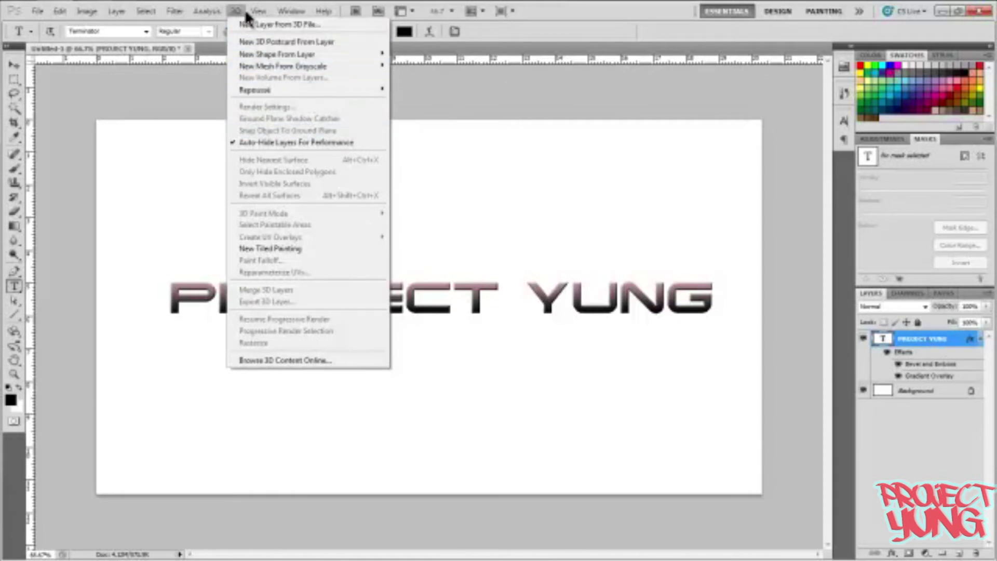
mouse_move(275, 89)
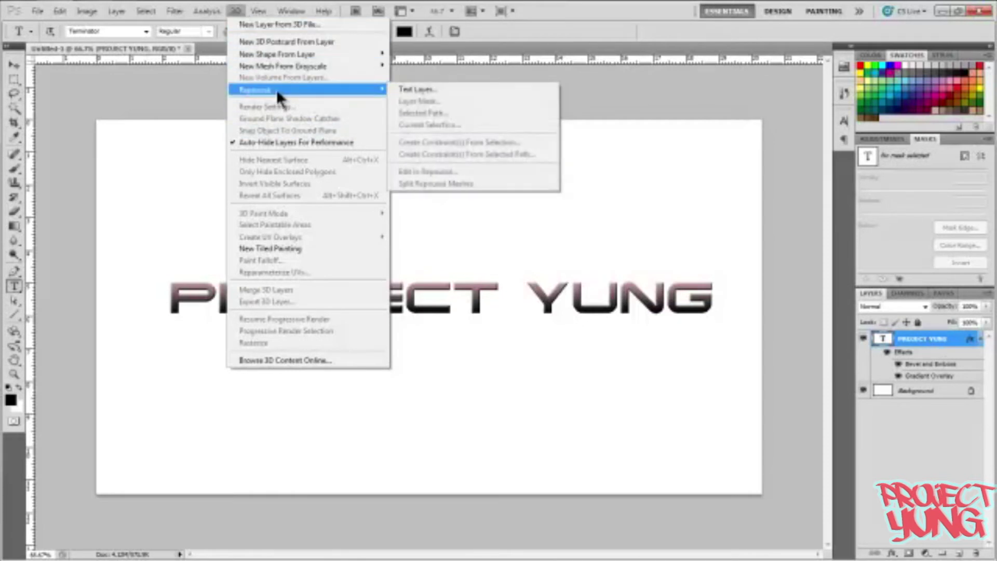
left_click(410, 89)
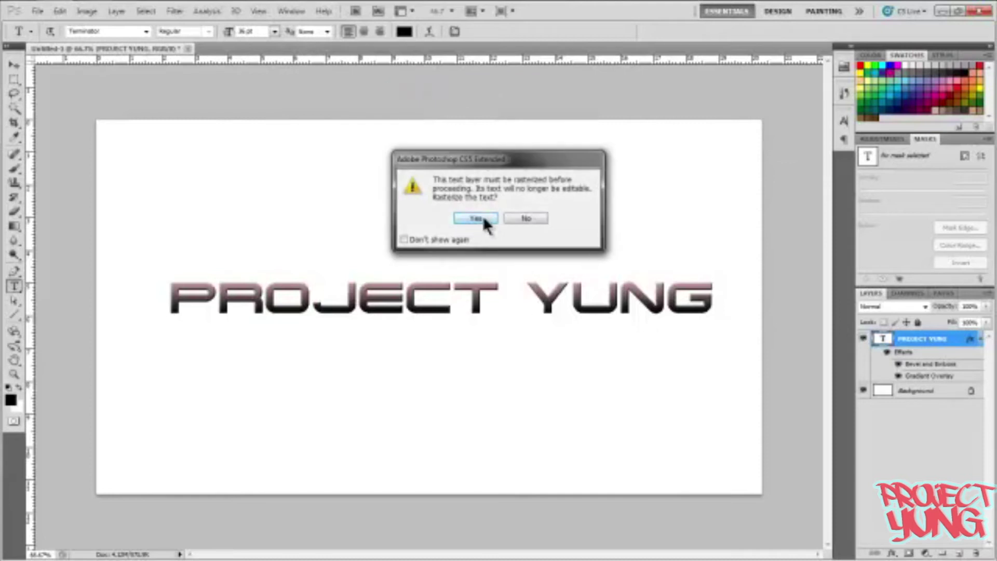
left_click(475, 218)
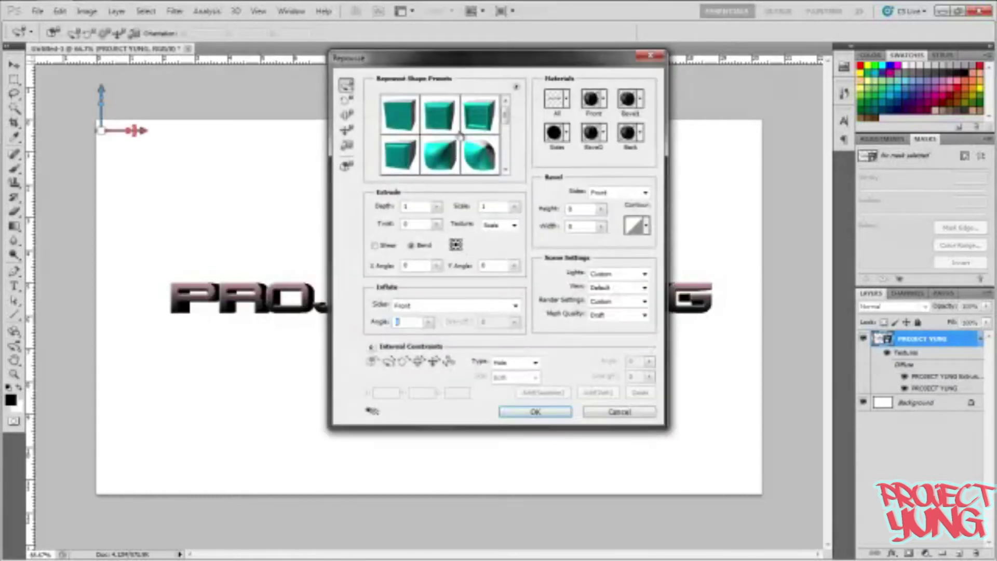
Lower the Repoussé extrusion depth to 0.30 and confirm the settings.
left_click_drag(506, 68, 606, 111)
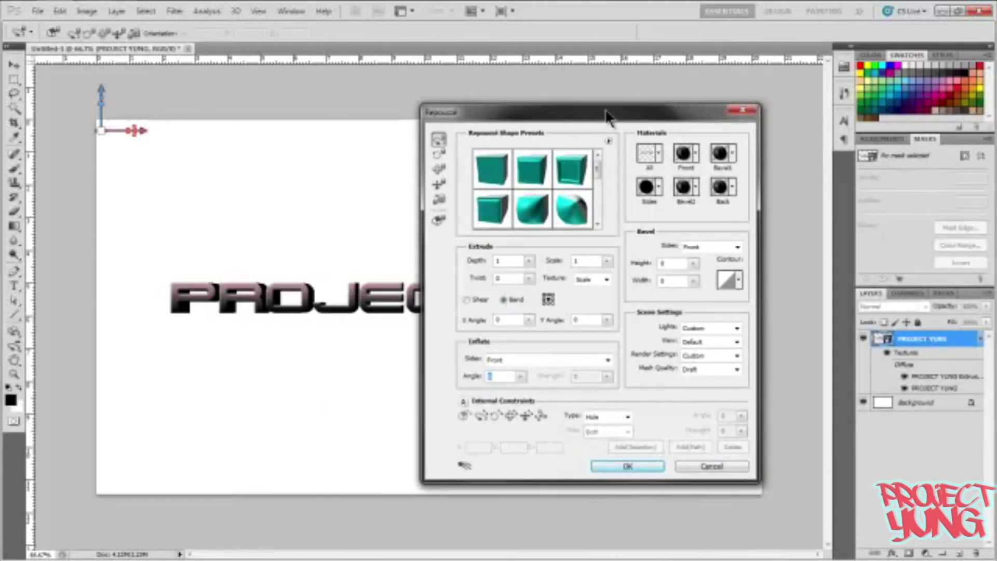
left_click_drag(607, 114, 659, 123)
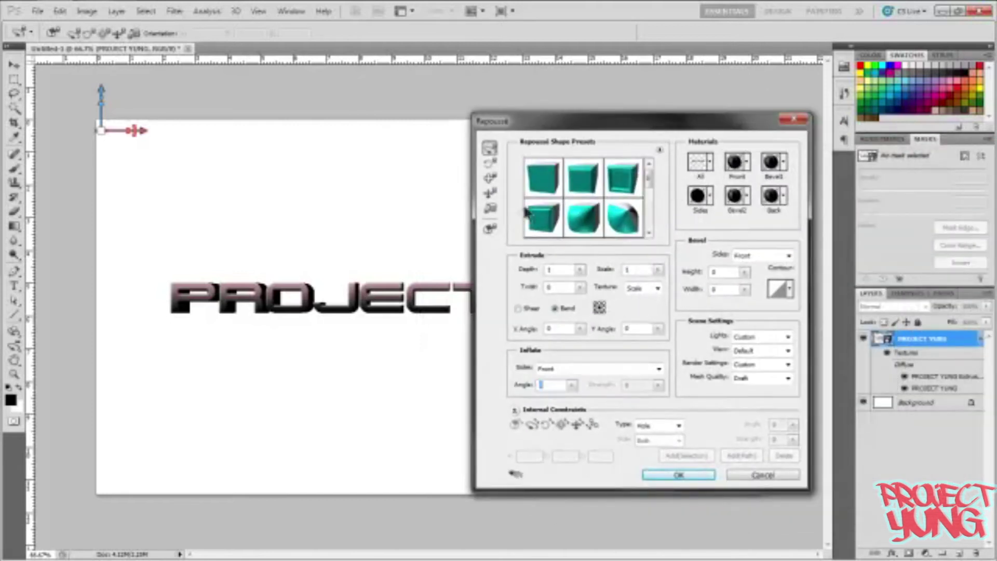
left_click(579, 270)
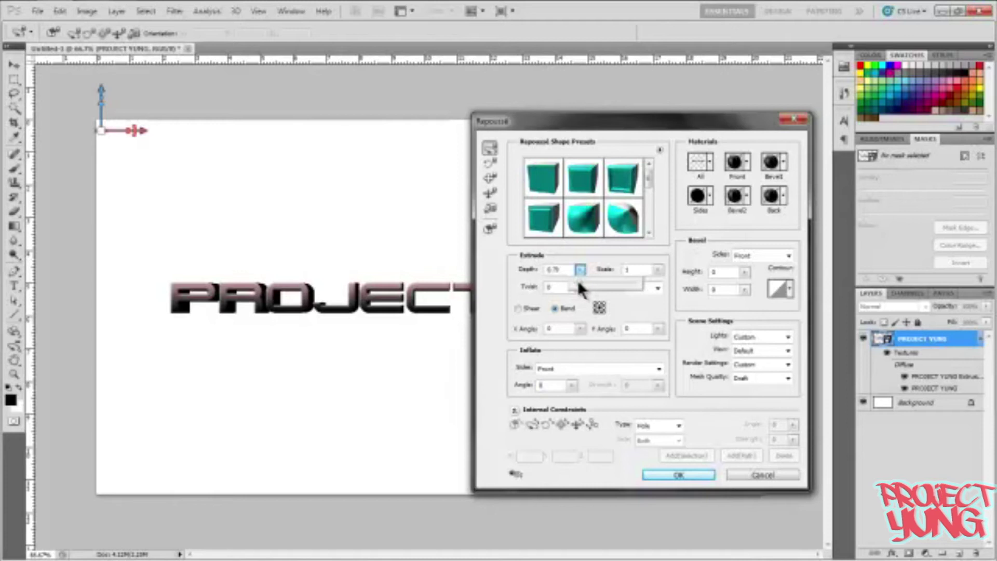
left_click_drag(578, 283, 576, 283)
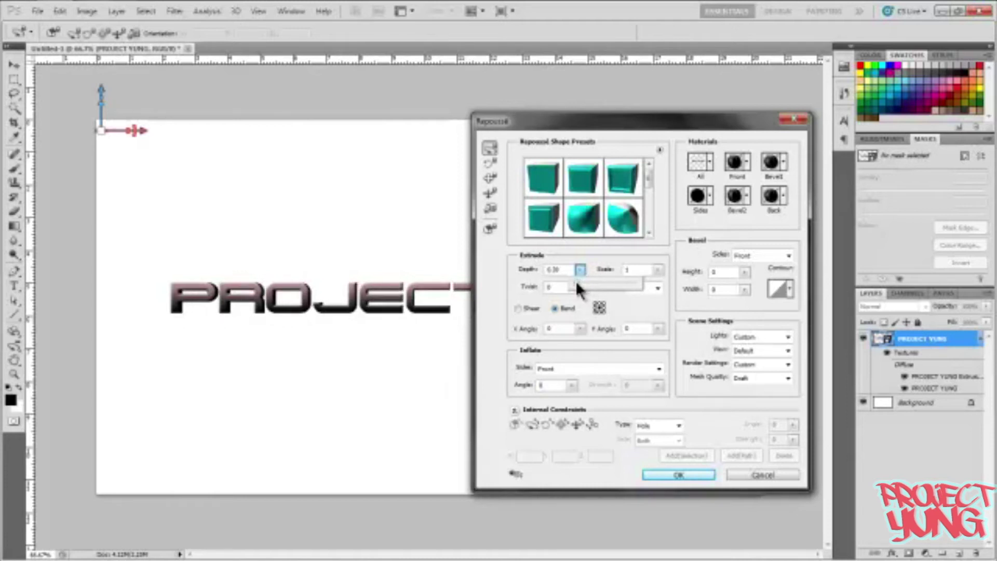
left_click(703, 478)
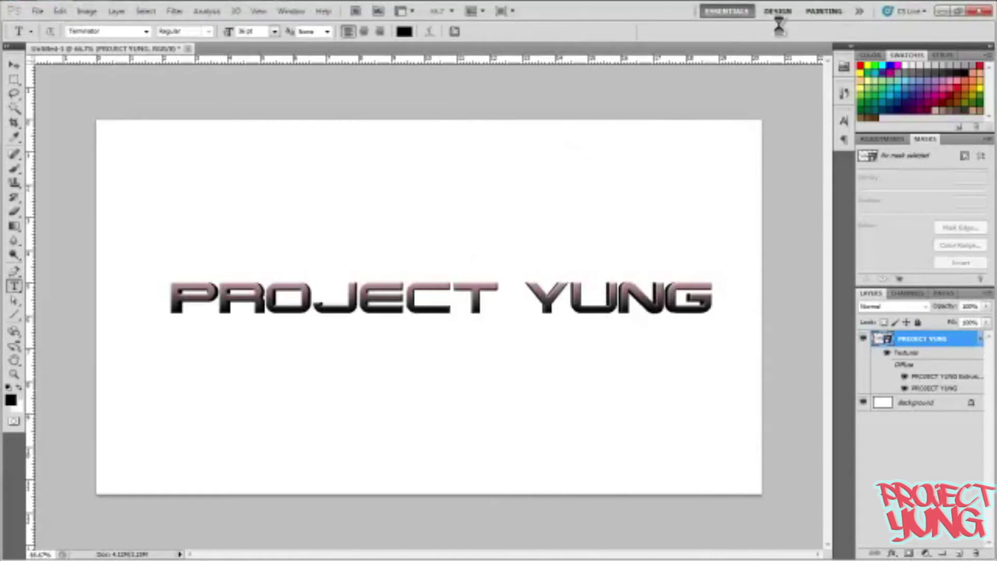
Switch from the Painting workspace to the 3D workspace.
left_click(813, 13)
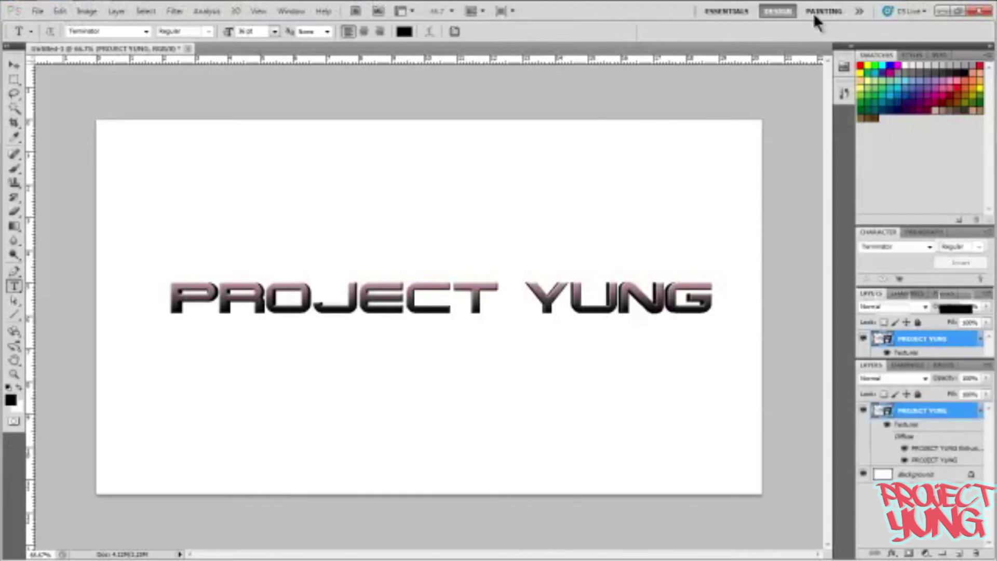
left_click(860, 11)
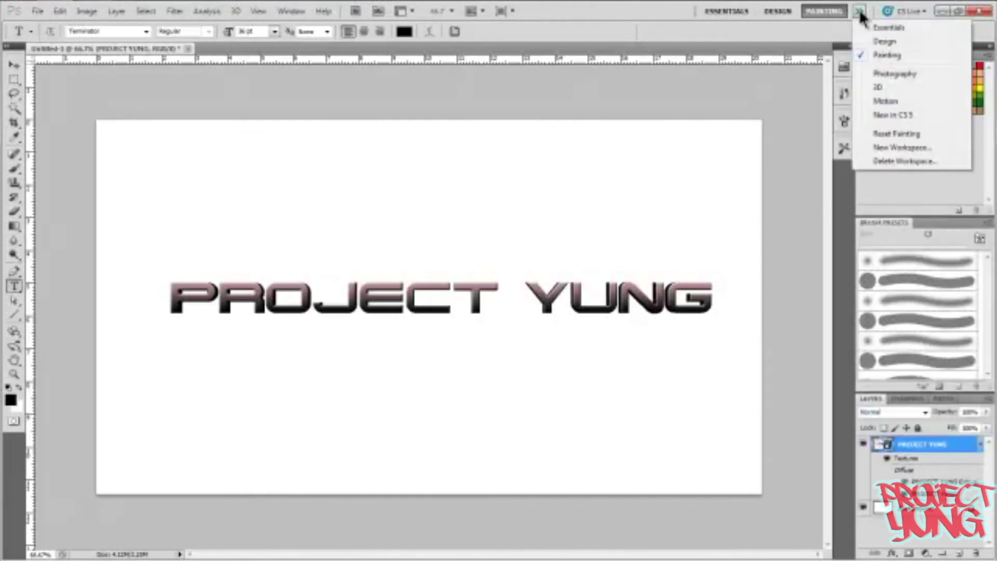
left_click(893, 87)
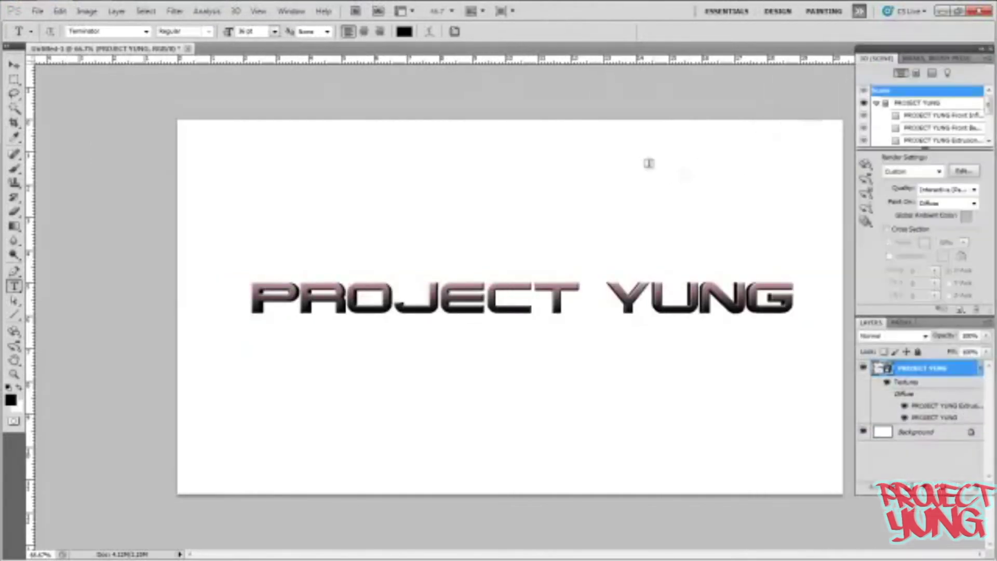
Nudge the 3D text left with the 3D object tools and re-angle it along its x-axis.
left_click(865, 181)
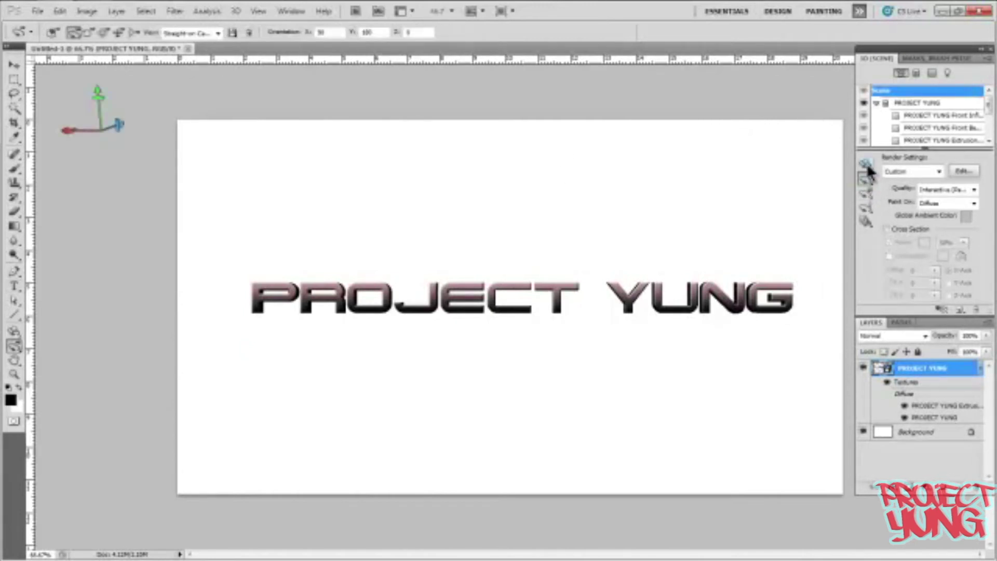
mouse_move(117, 141)
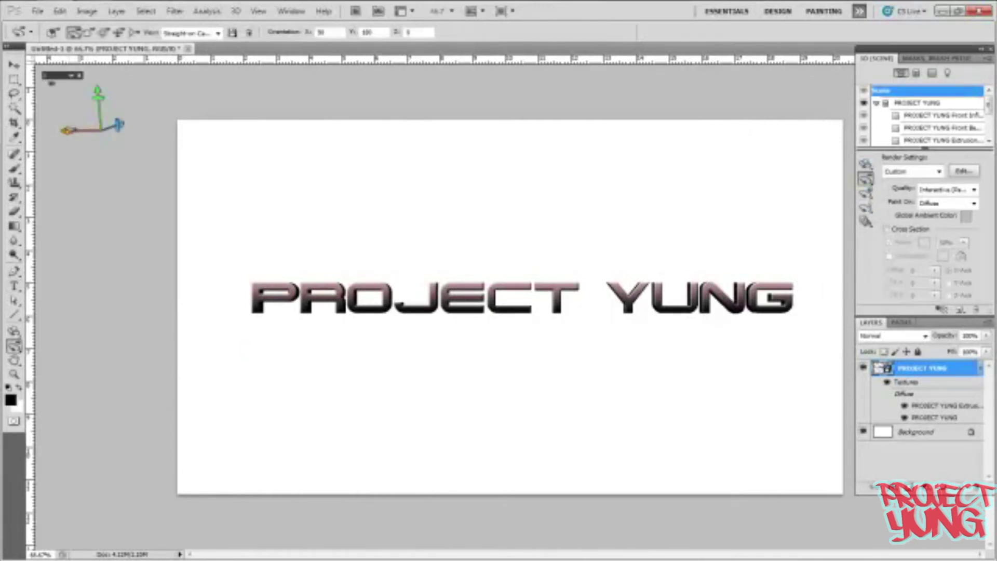
left_click_drag(121, 134, 122, 134)
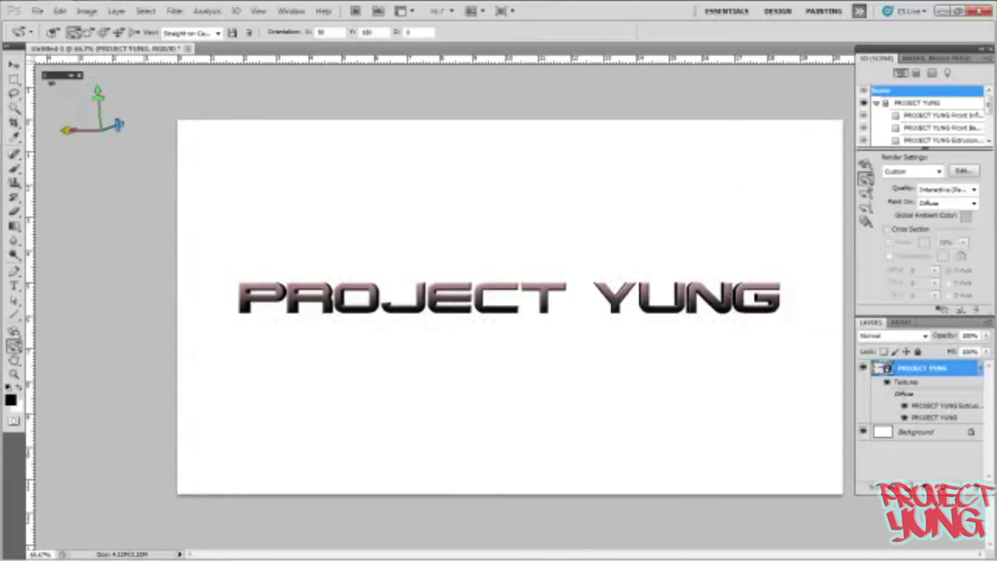
left_click(864, 164)
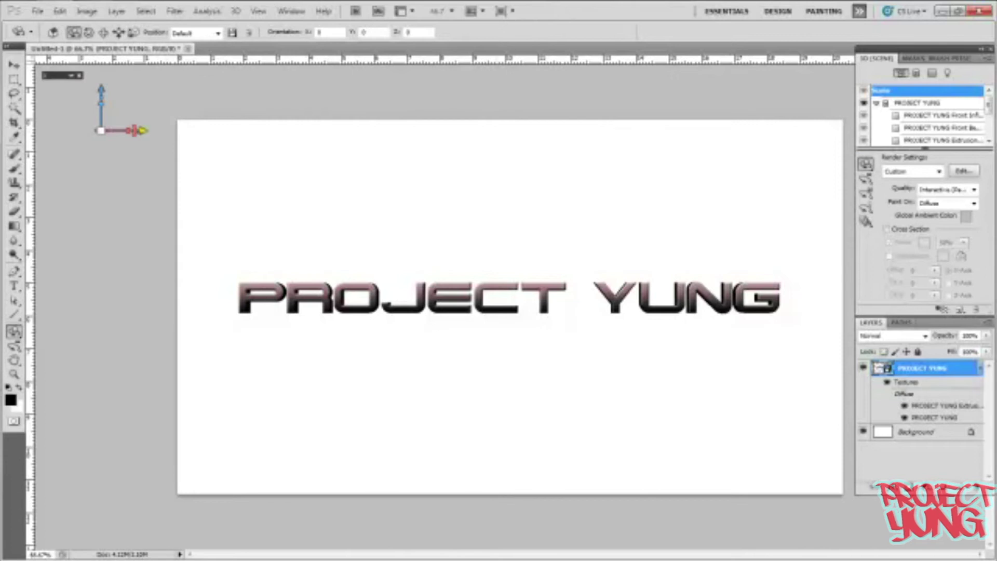
left_click_drag(128, 134, 126, 134)
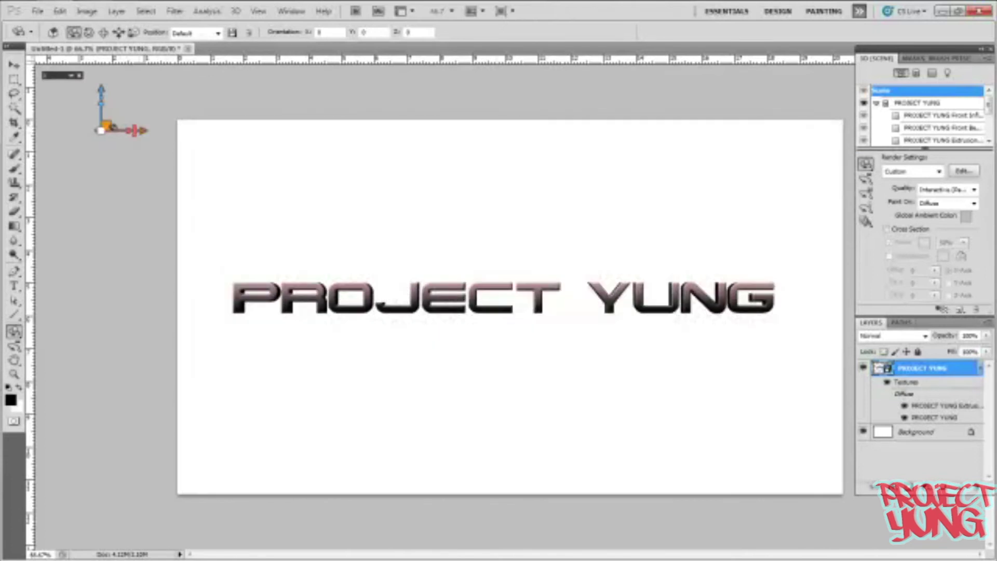
left_click(129, 130)
left_click_drag(114, 131, 184, 134)
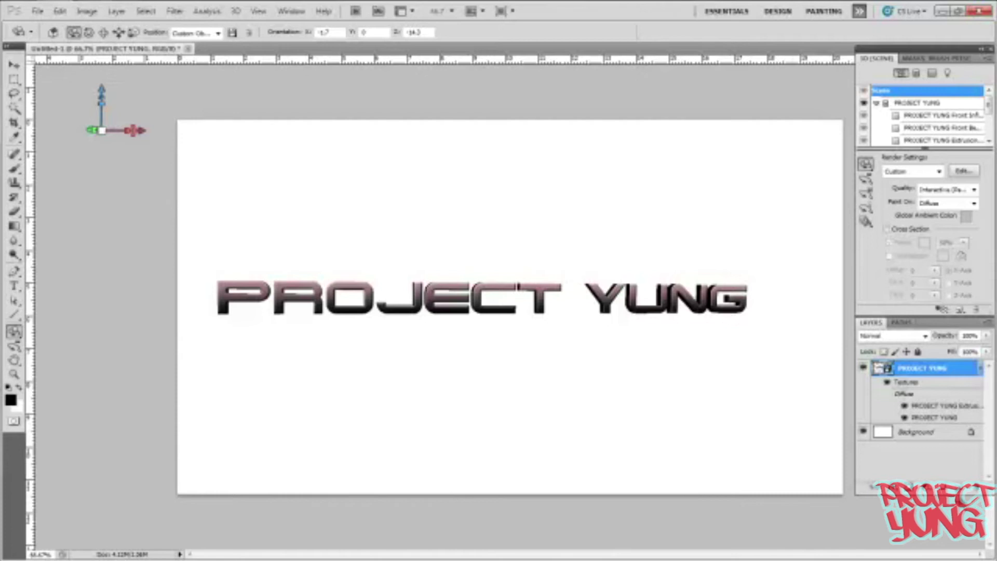
Add a Stroke effect to the text layer with a bright green colour.
left_click(885, 488)
left_click(915, 468)
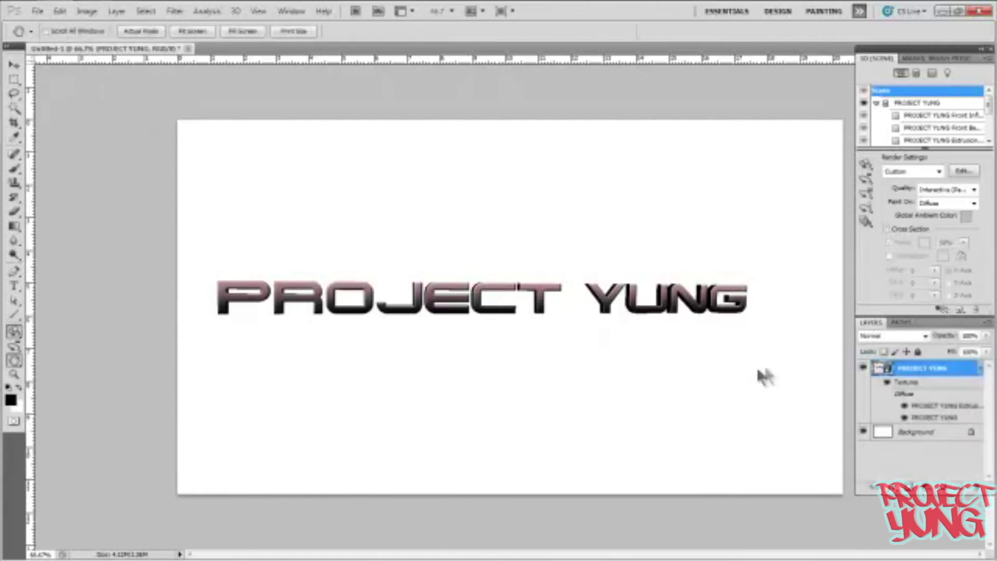
left_click(765, 326)
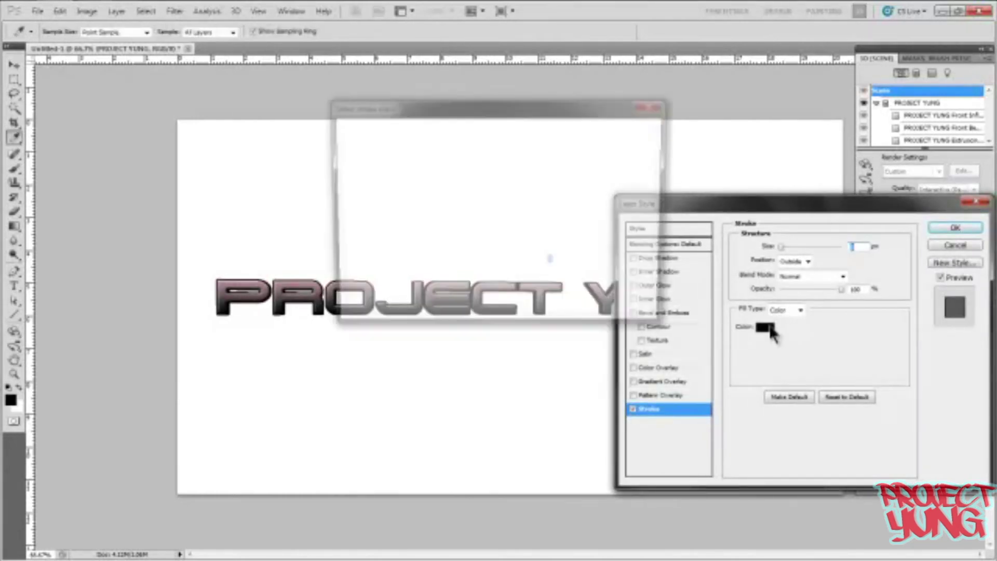
left_click_drag(511, 248, 511, 232)
left_click(433, 154)
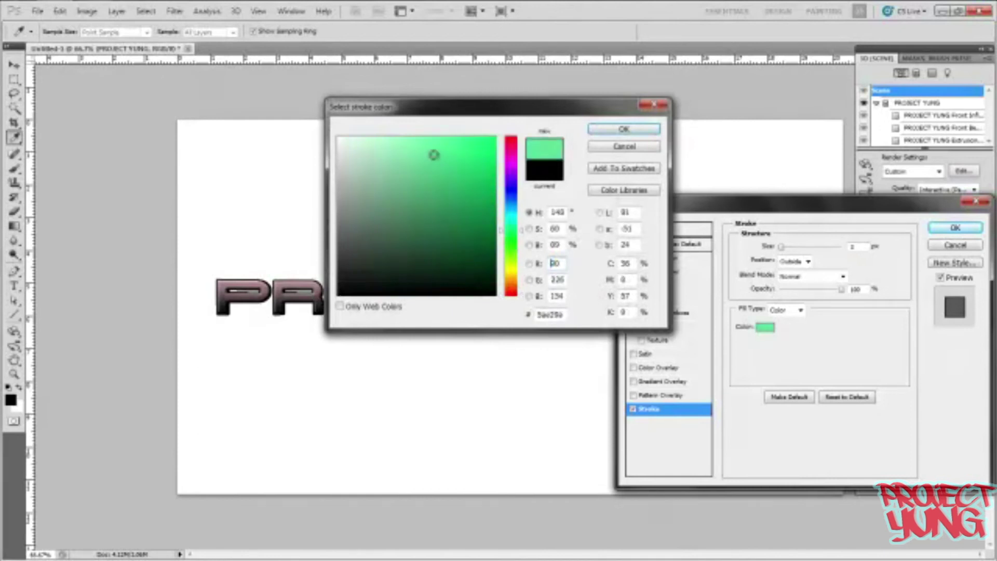
left_click_drag(482, 166, 496, 138)
left_click_drag(513, 231, 514, 251)
left_click(625, 129)
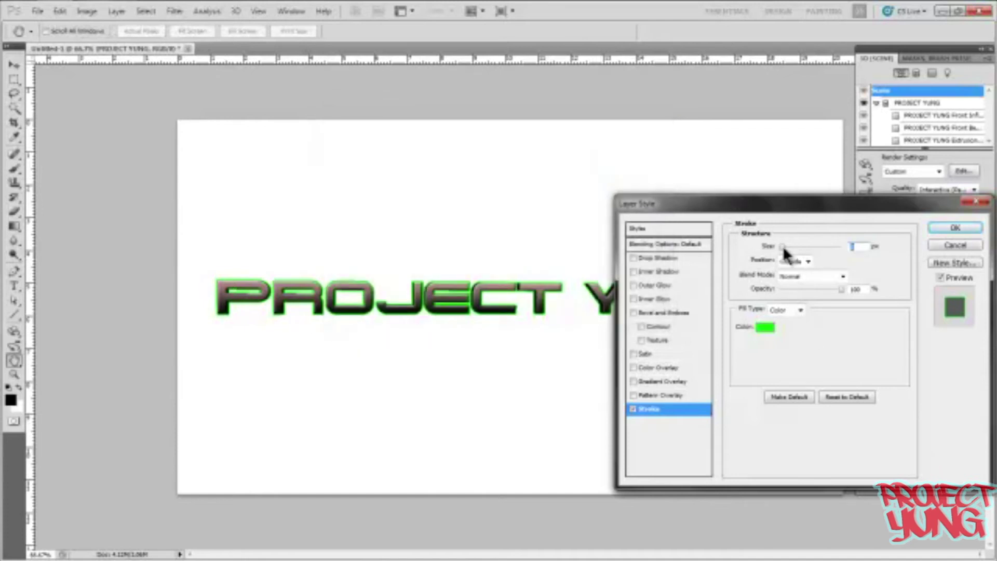
Set the stroke to 2 px, change its colour to purple, and apply it.
left_click_drag(783, 245, 782, 245)
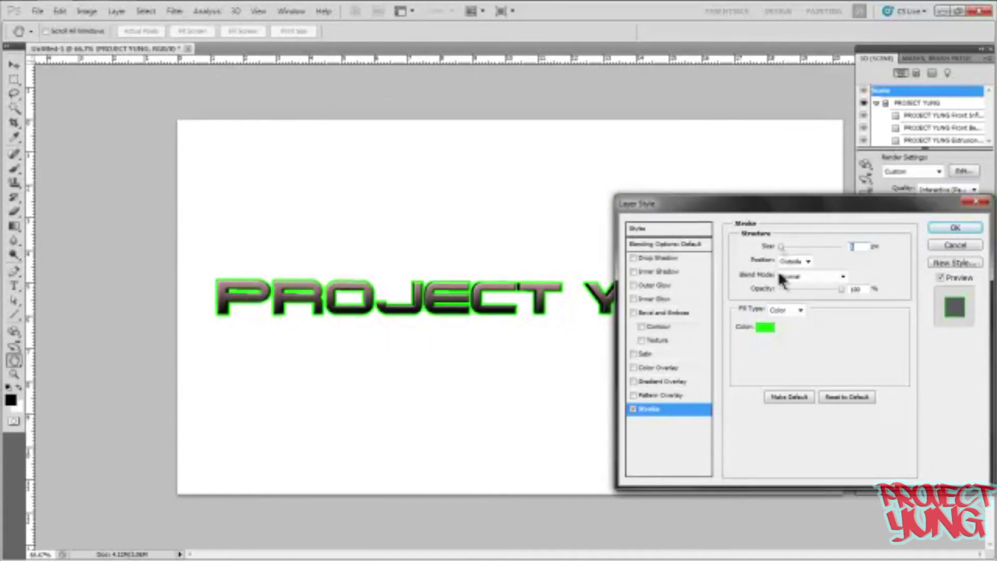
left_click(765, 327)
left_click(513, 183)
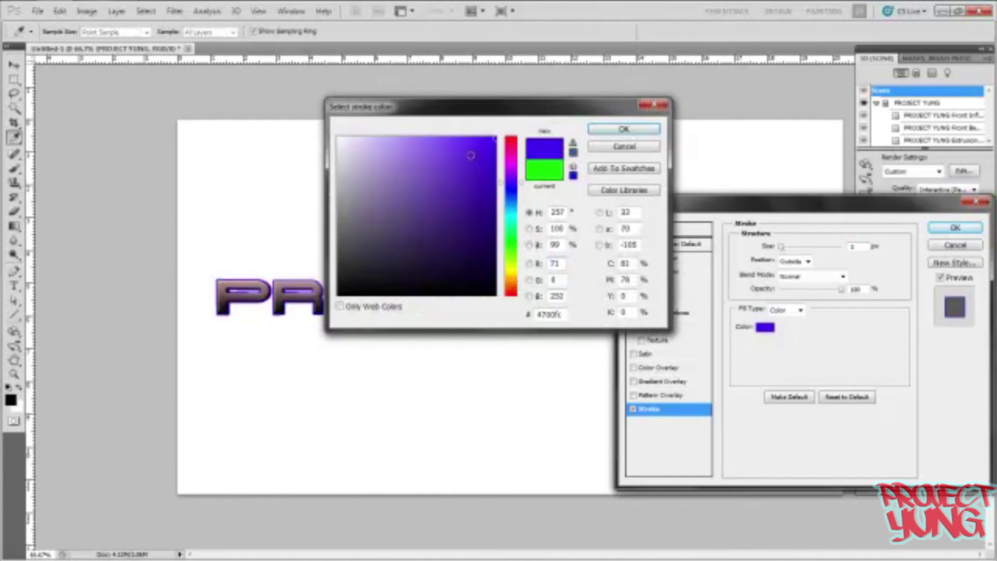
left_click(616, 130)
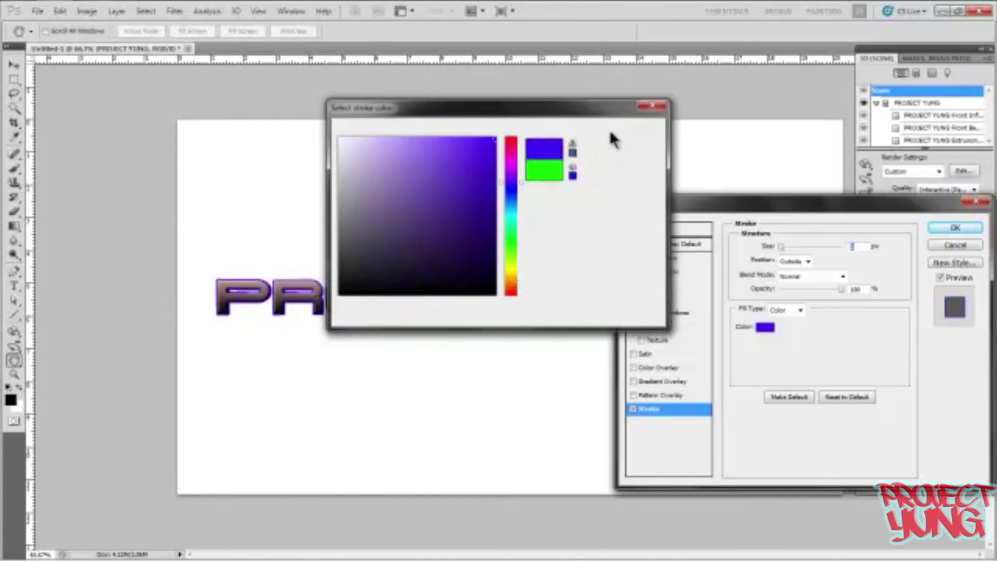
left_click_drag(735, 210, 648, 300)
left_click(865, 317)
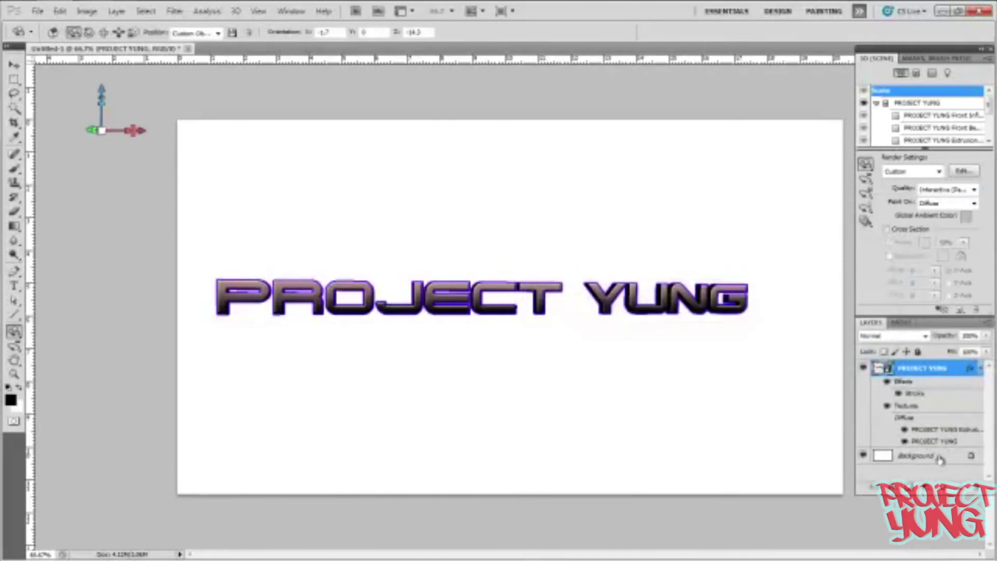
Delete the white Background layer to leave the text on transparency.
left_click(914, 455)
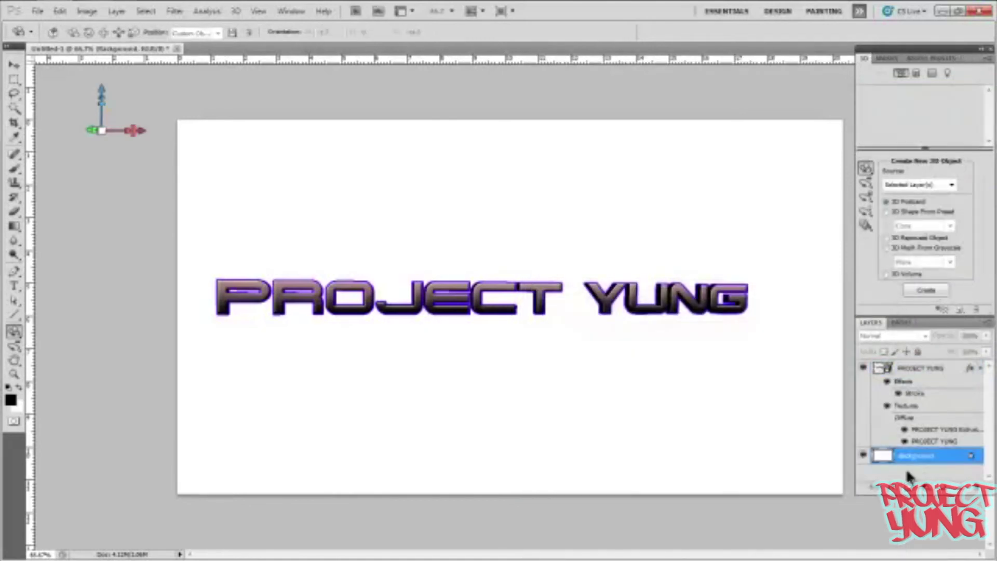
left_click(935, 479)
left_click(940, 459)
left_click(970, 488)
left_click(456, 212)
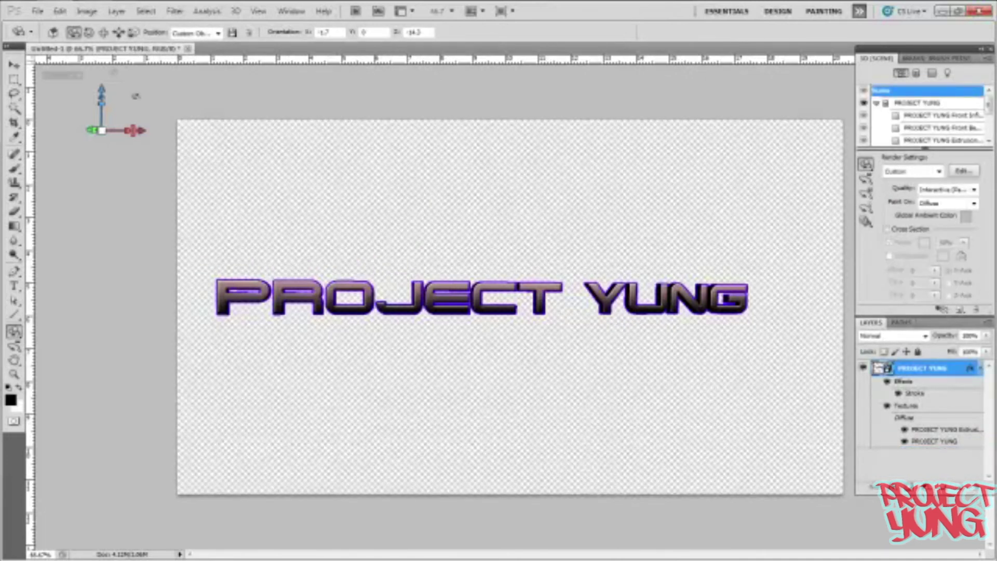
Save the image as PNG '3D Text For Youtube' with interlace set to None.
left_click(37, 11)
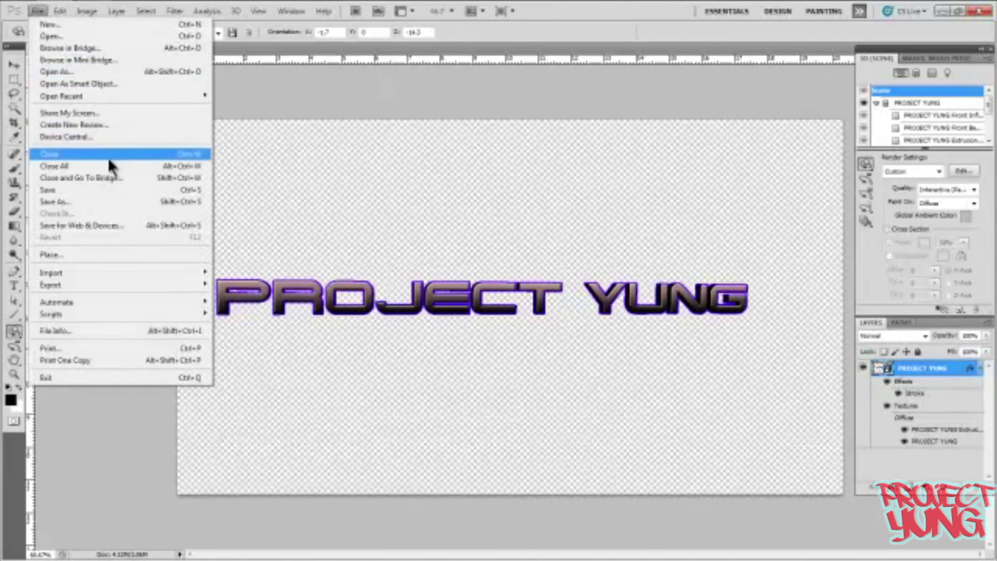
left_click(101, 202)
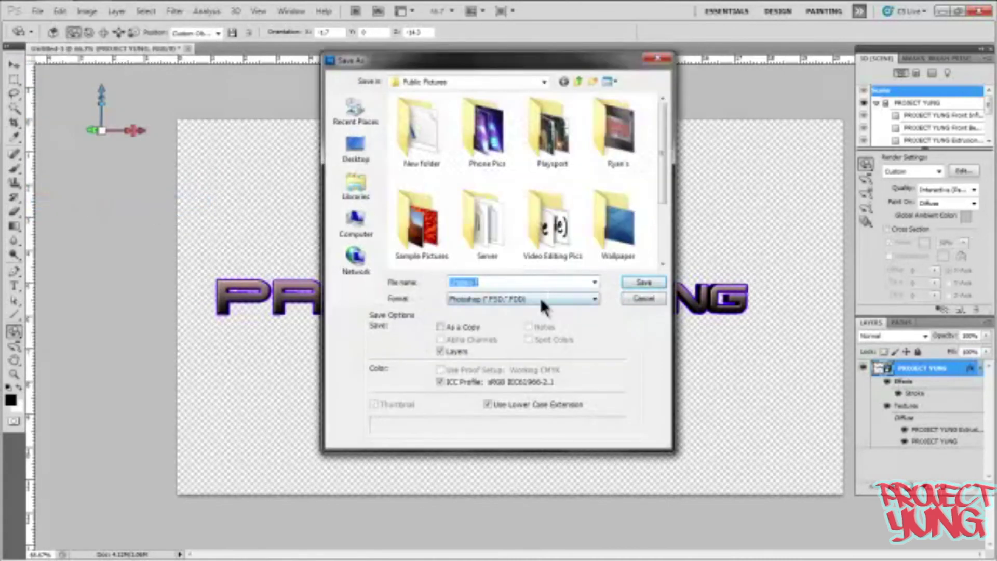
left_click(540, 298)
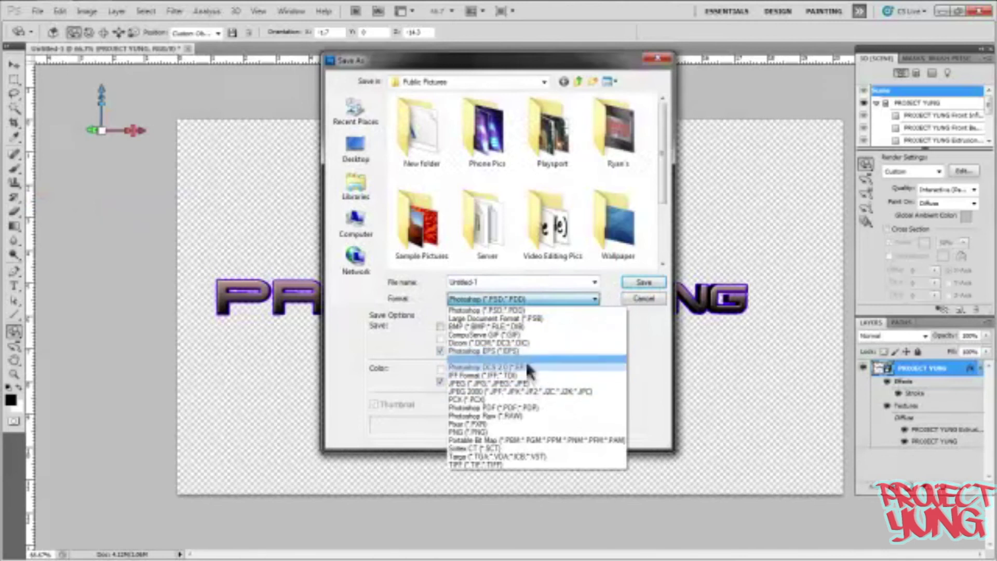
left_click(519, 431)
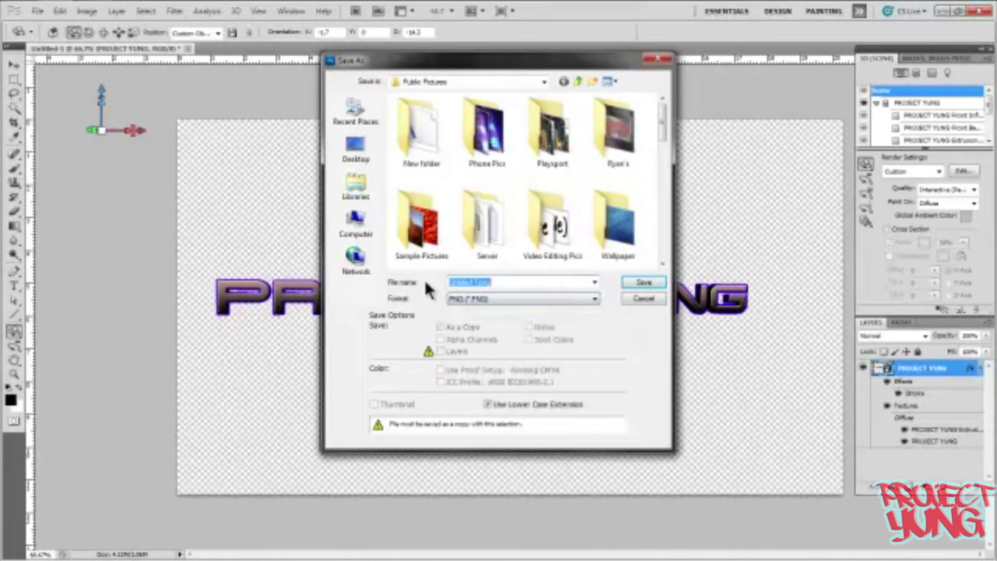
type("3D Text For Youtube")
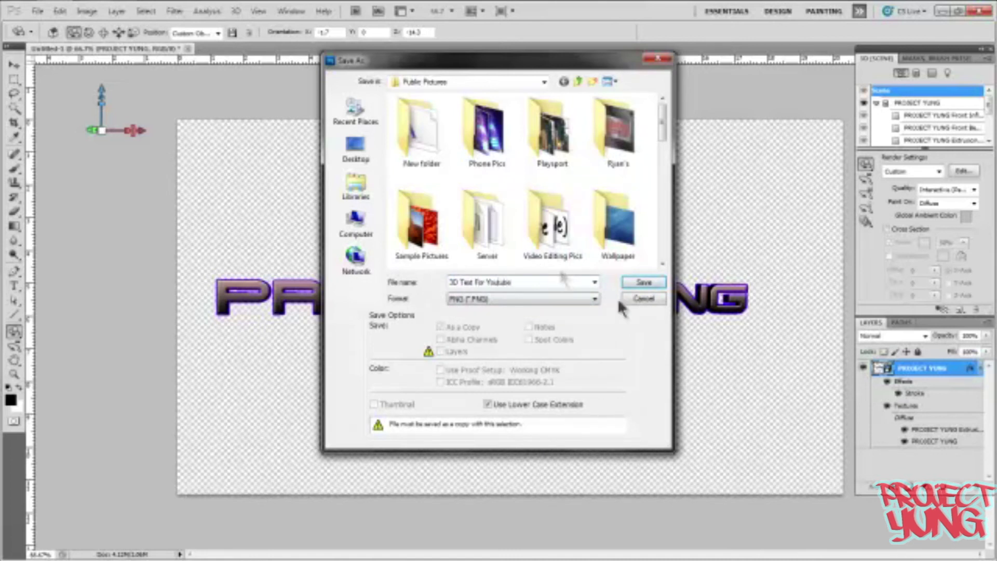
left_click(630, 283)
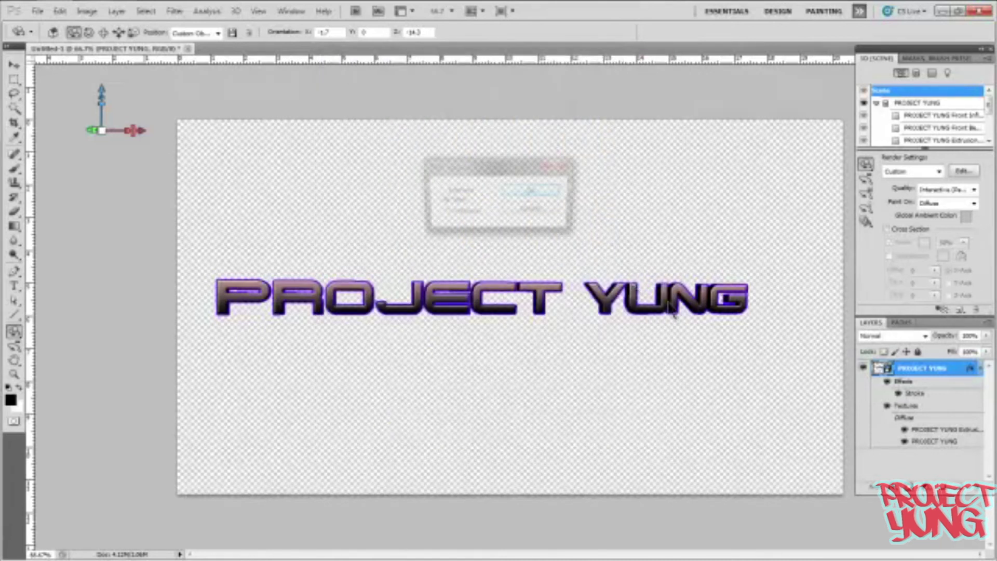
left_click(535, 191)
left_click(7, 7)
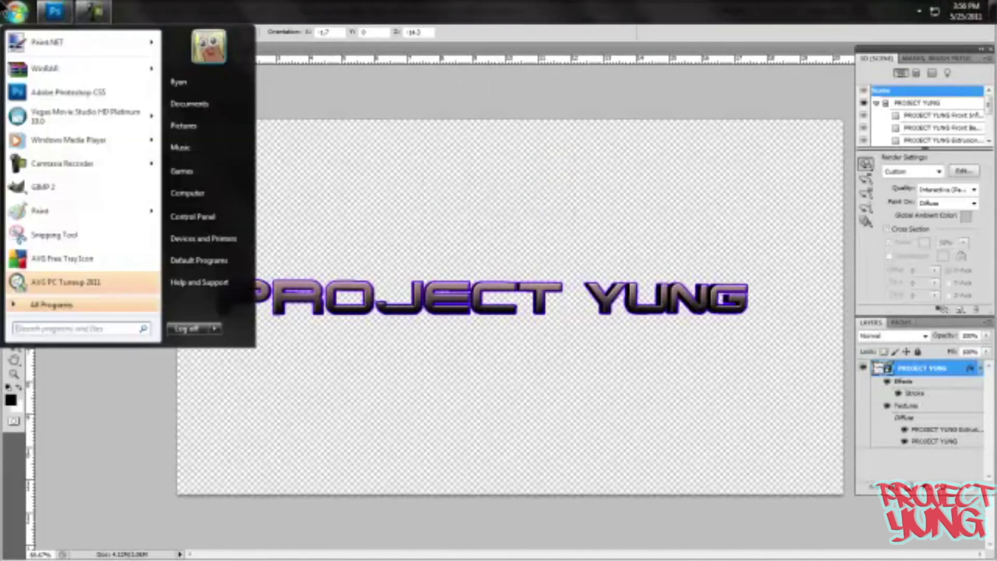
type("3")
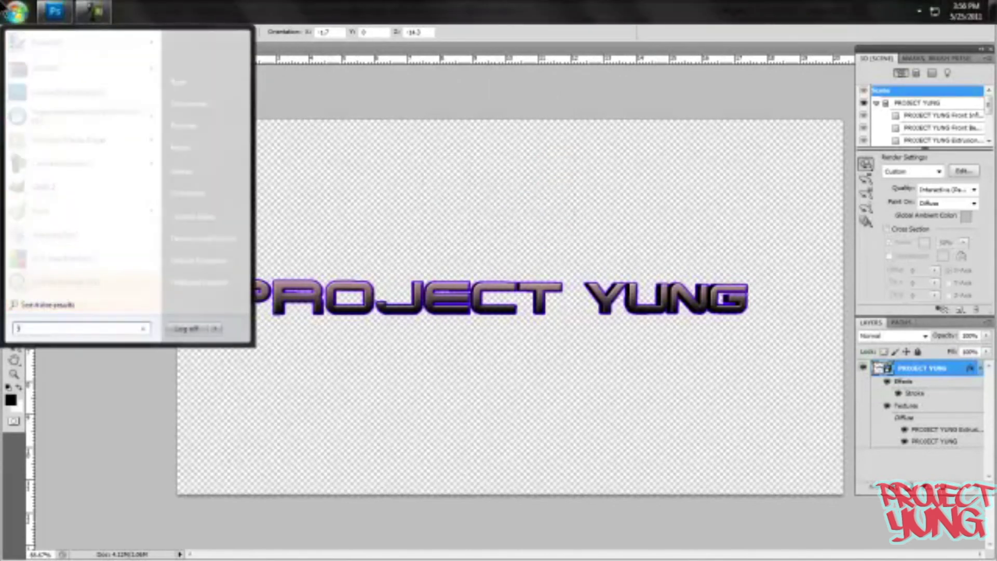
type("D Text")
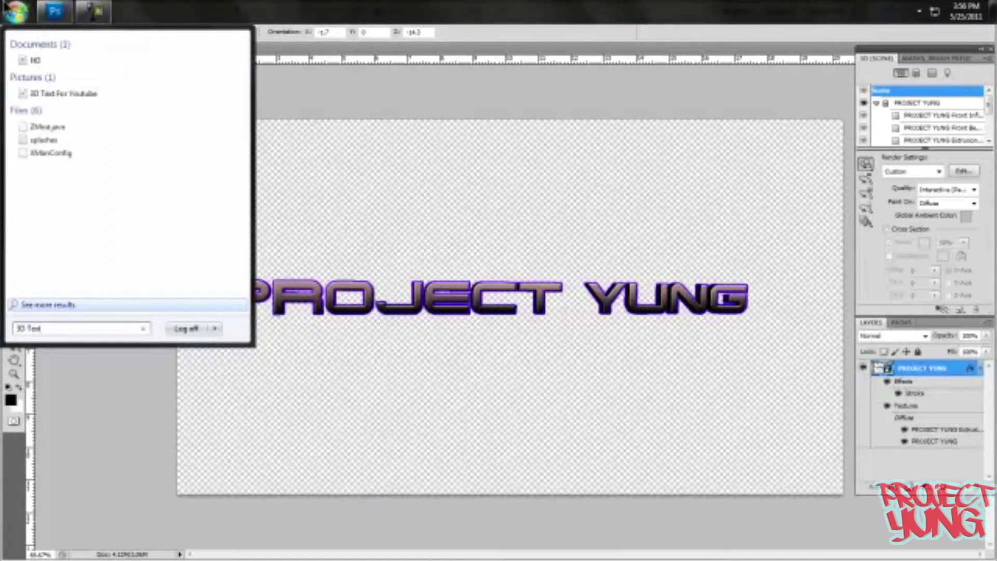
left_click(84, 94)
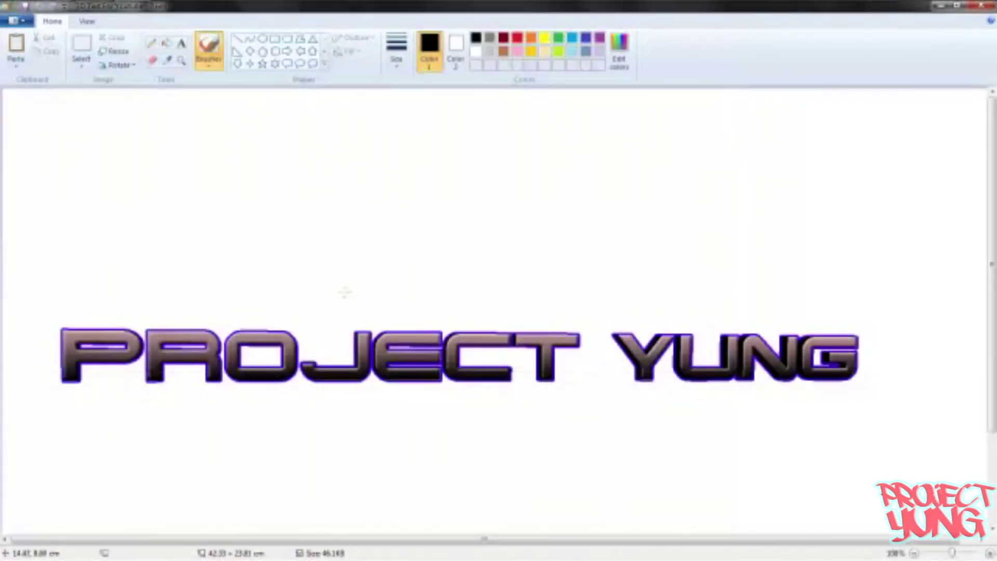
scroll(601, 365, "up", 3)
scroll(480, 358, "down", 3)
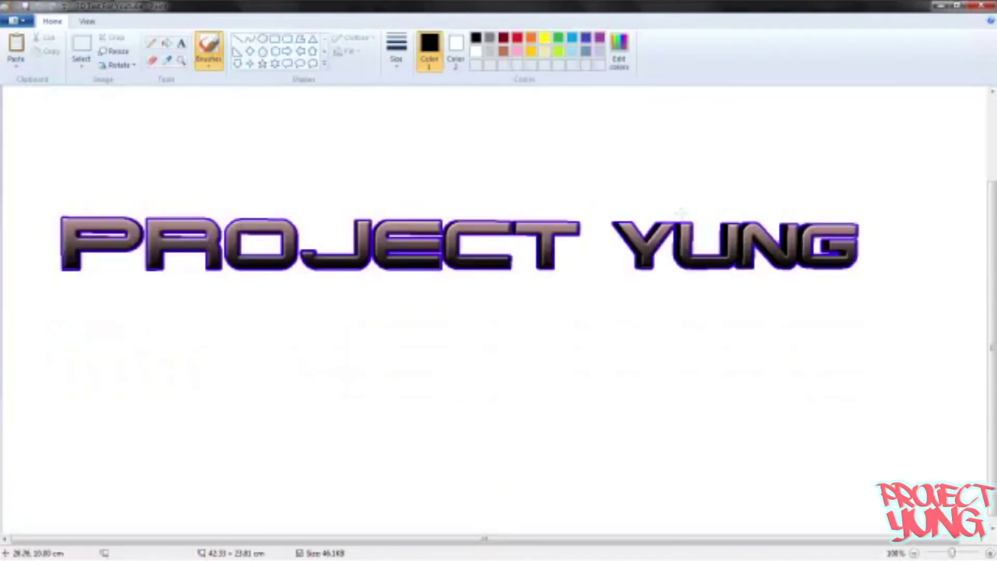
scroll(827, 201, "up", 3)
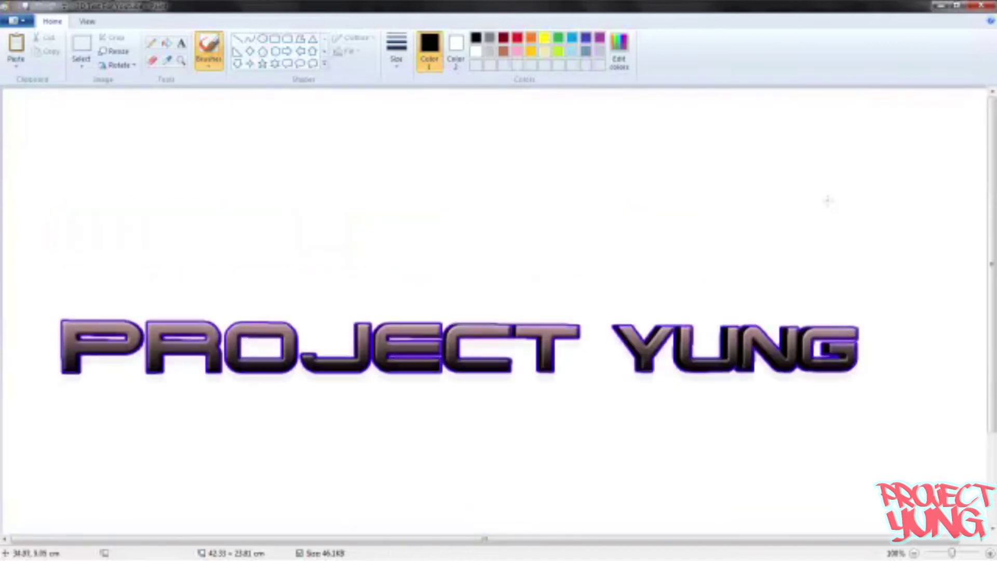
scroll(820, 218, "down", 3)
scroll(812, 238, "up", 3)
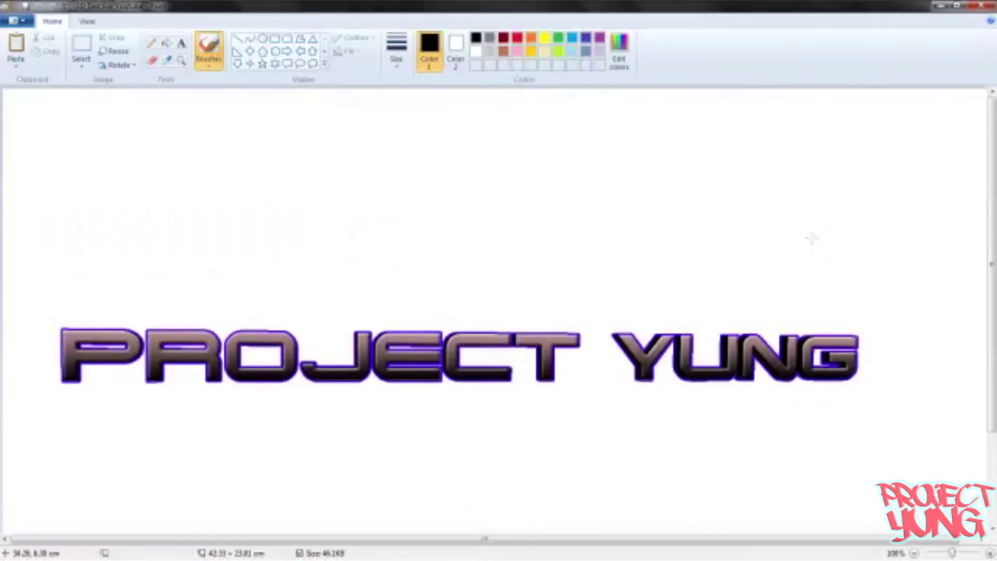
left_click(980, 6)
mouse_move(413, 554)
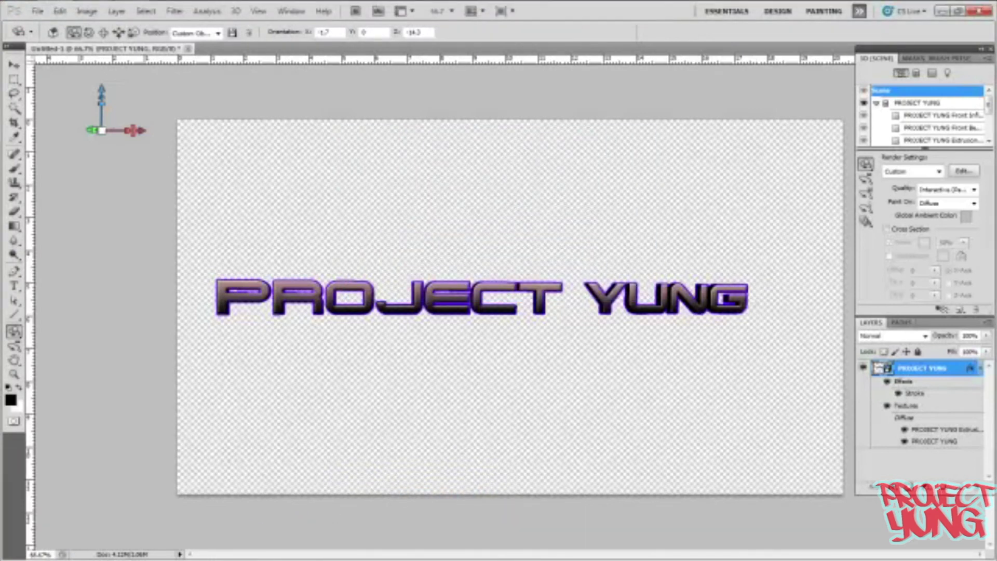
Tilt the 3D text upward toward the right, then launch Vegas Movie Studio.
mouse_move(549, 304)
left_mouse_down()
mouse_move(668, 270)
mouse_move(692, 311)
mouse_move(639, 324)
left_mouse_up()
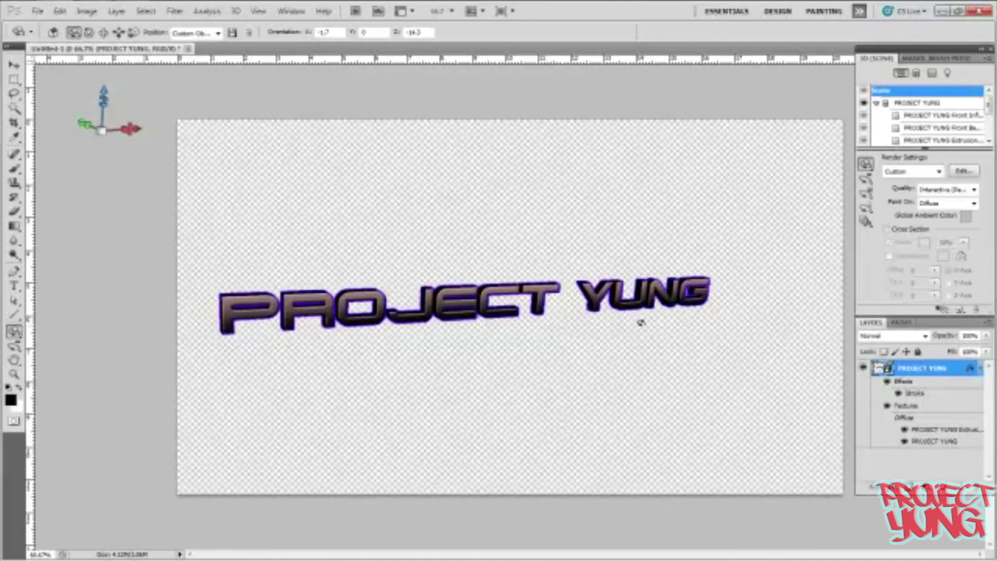
mouse_move(302, 16)
left_click(141, 6)
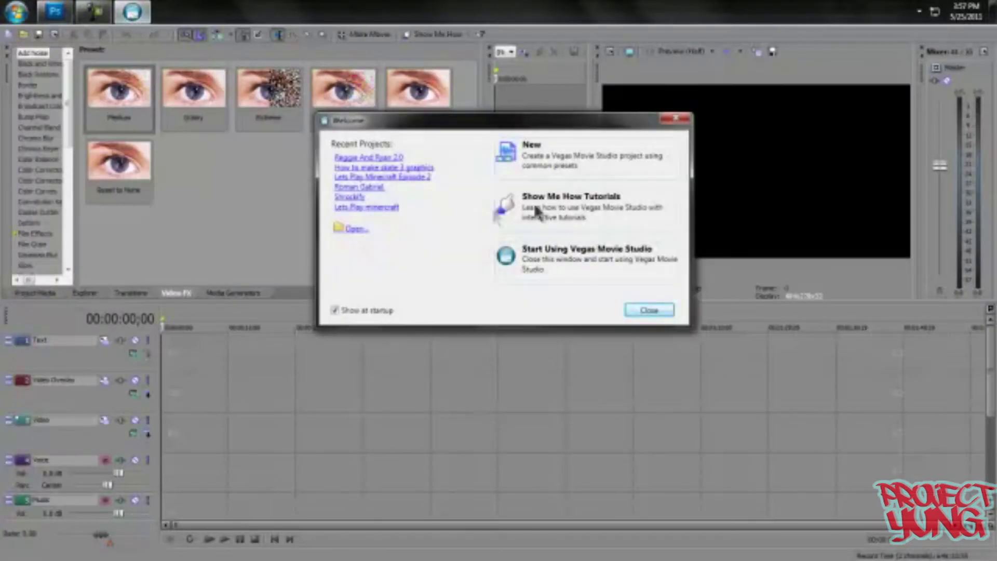
Drag the '3D Text For Youtube' image from a Start-menu search onto the Text track, then search 'Realplay'.
left_click(675, 119)
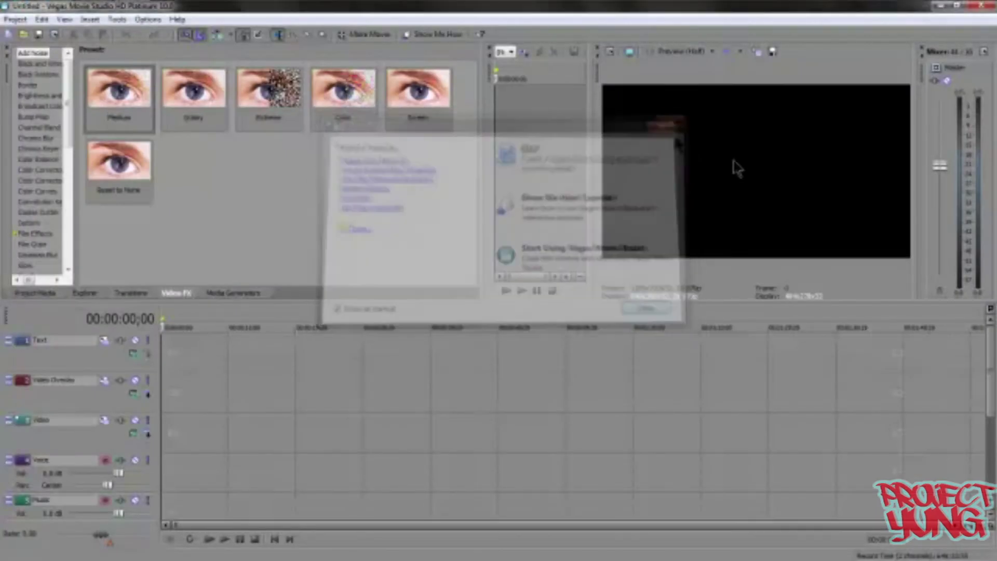
left_click(5, 8)
type("3D Text")
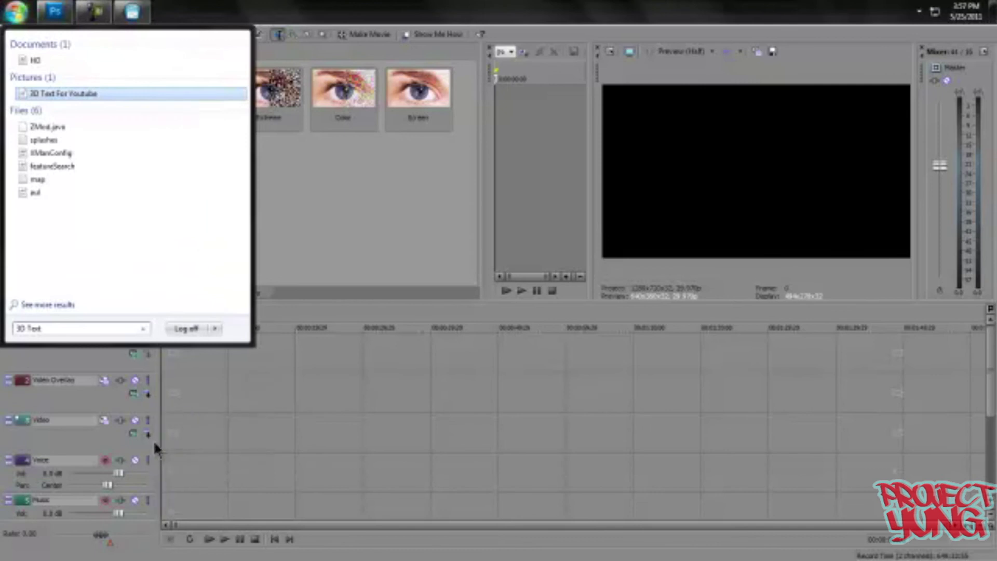
left_click_drag(156, 448, 174, 364)
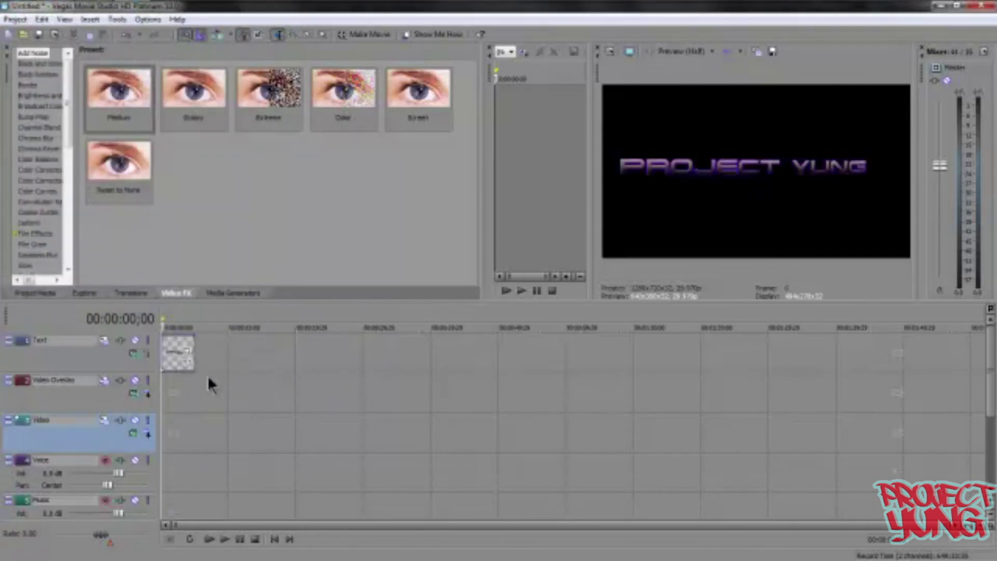
left_click(16, 11)
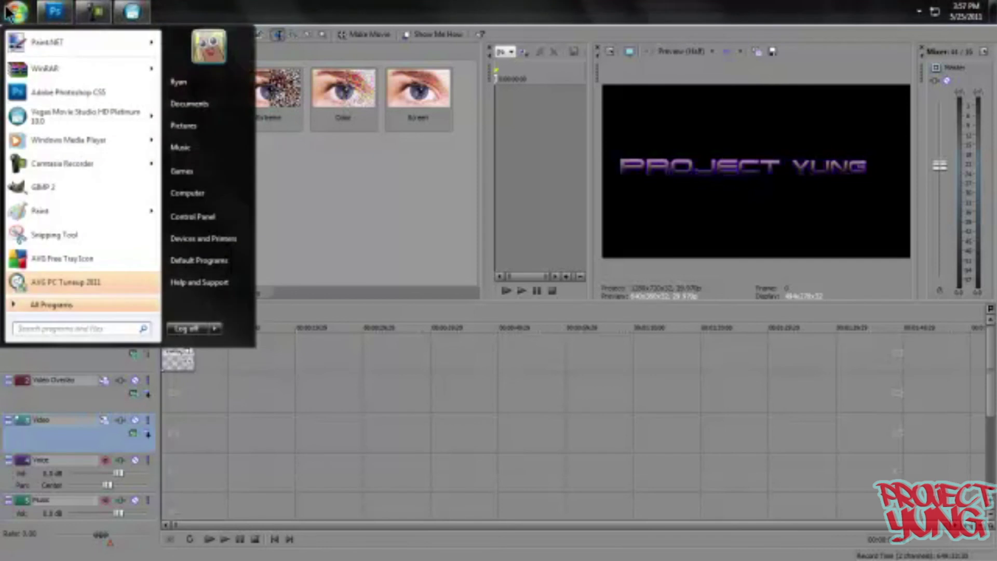
type("Realpla")
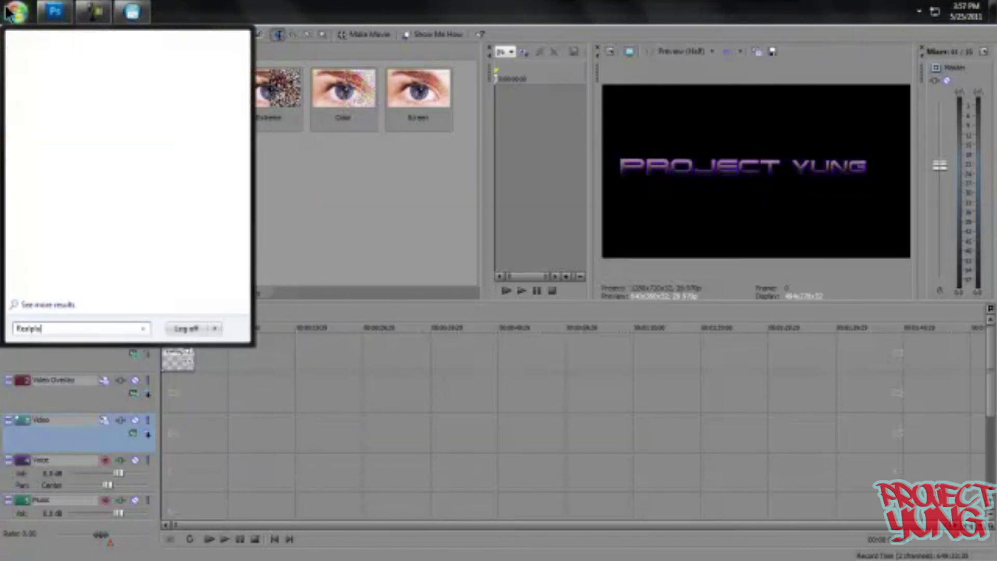
type("y")
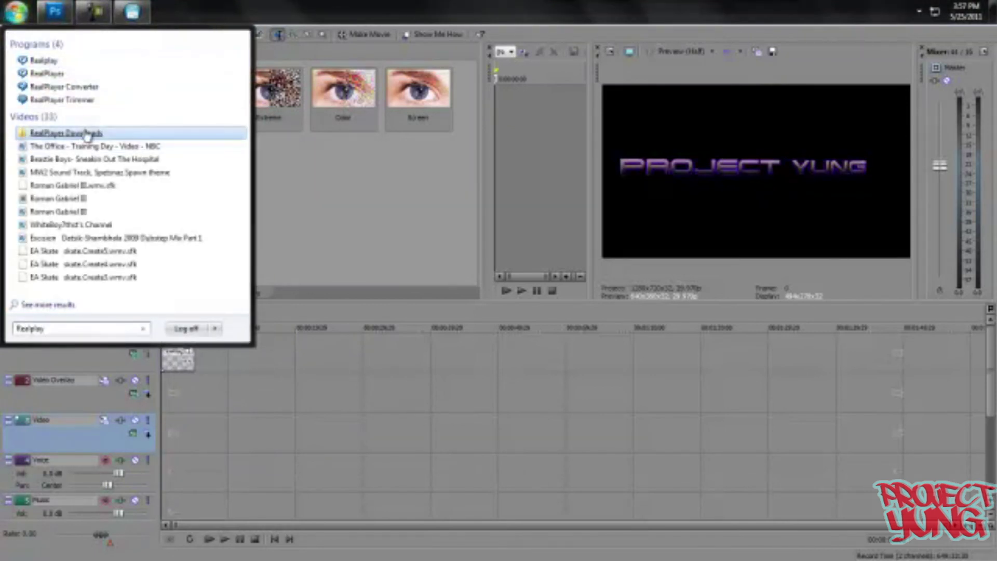
Add the EA Skate video from RealPlayer Downloads to the Video Overlay track and preview it.
left_click(86, 133)
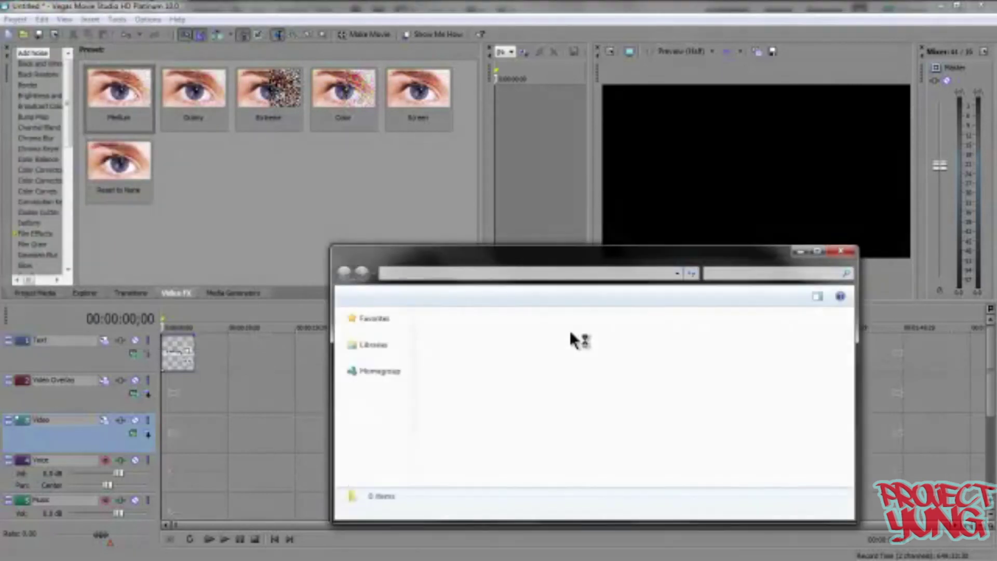
left_click(740, 446)
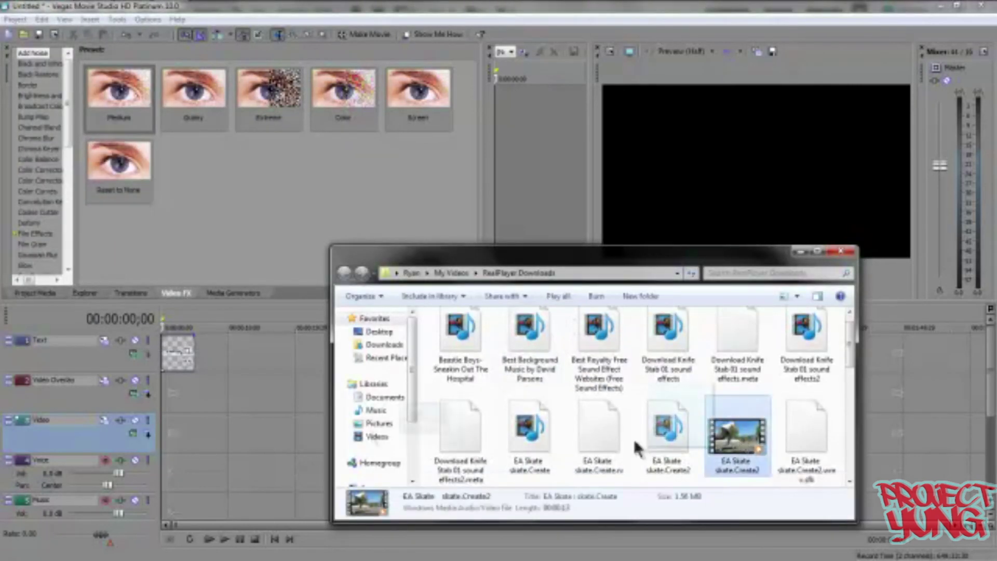
left_click_drag(183, 404, 185, 400)
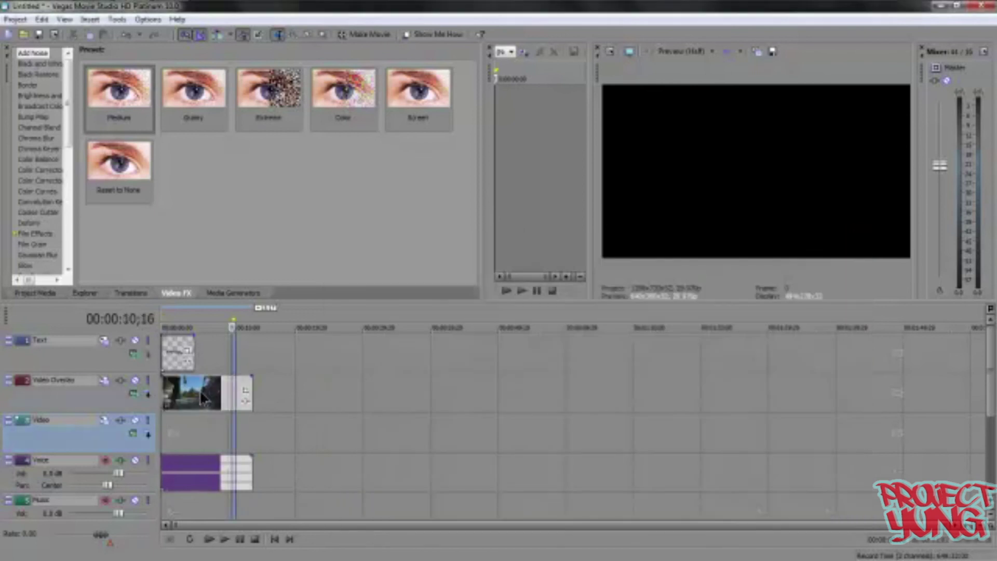
key("space")
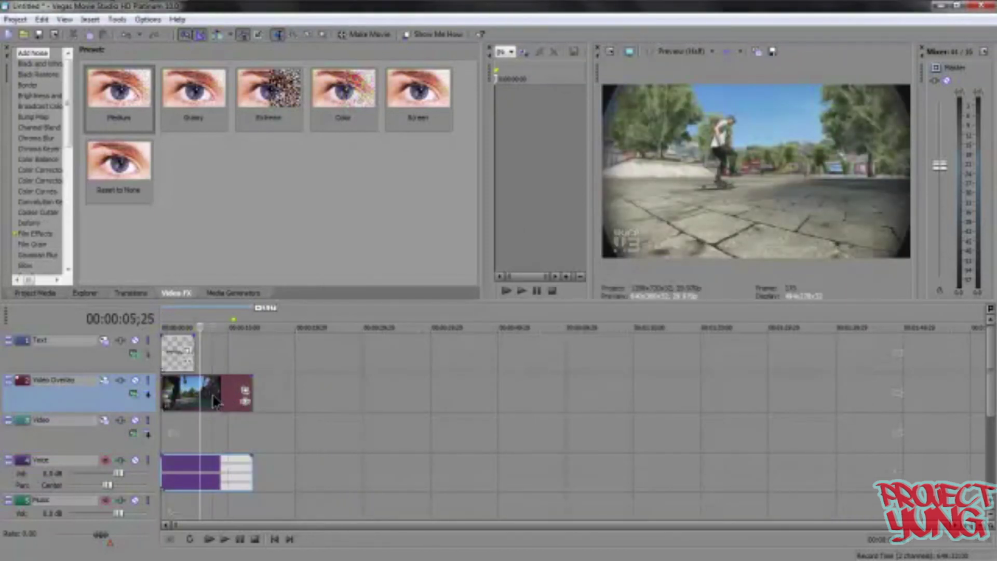
Stretch the text event to match the video's length, then play it back and pause.
left_click(224, 472)
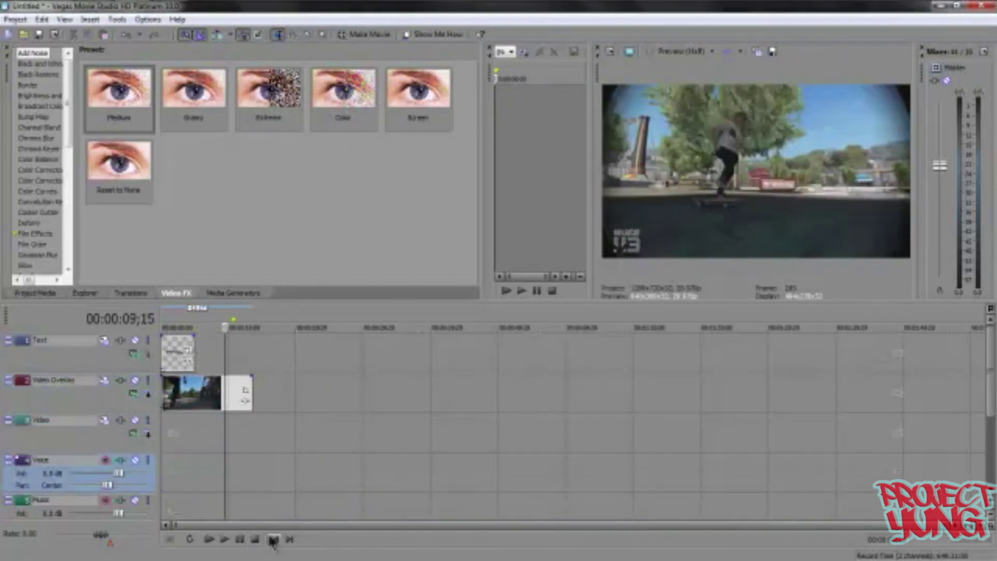
left_click_drag(194, 353, 253, 353)
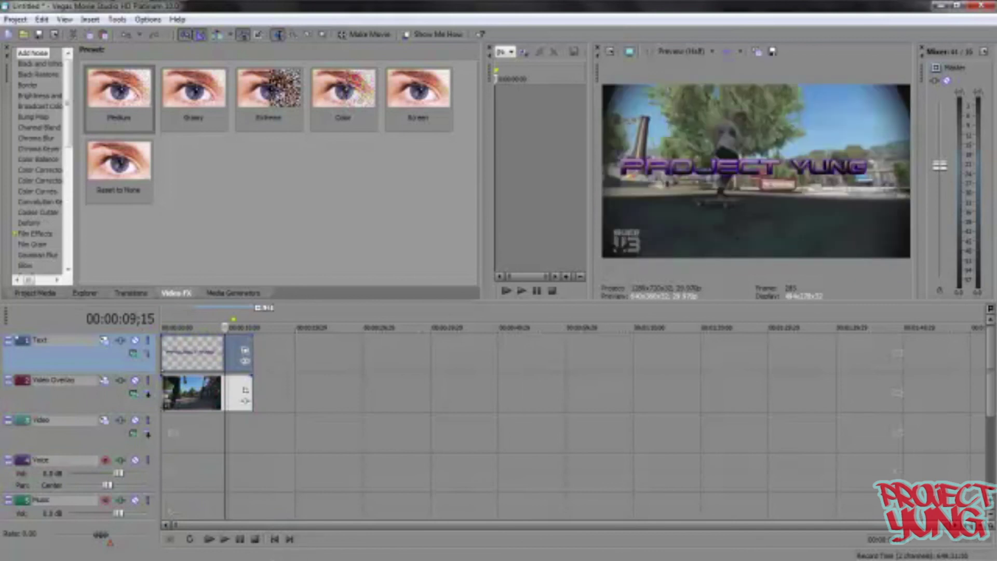
left_click(274, 539)
key("space")
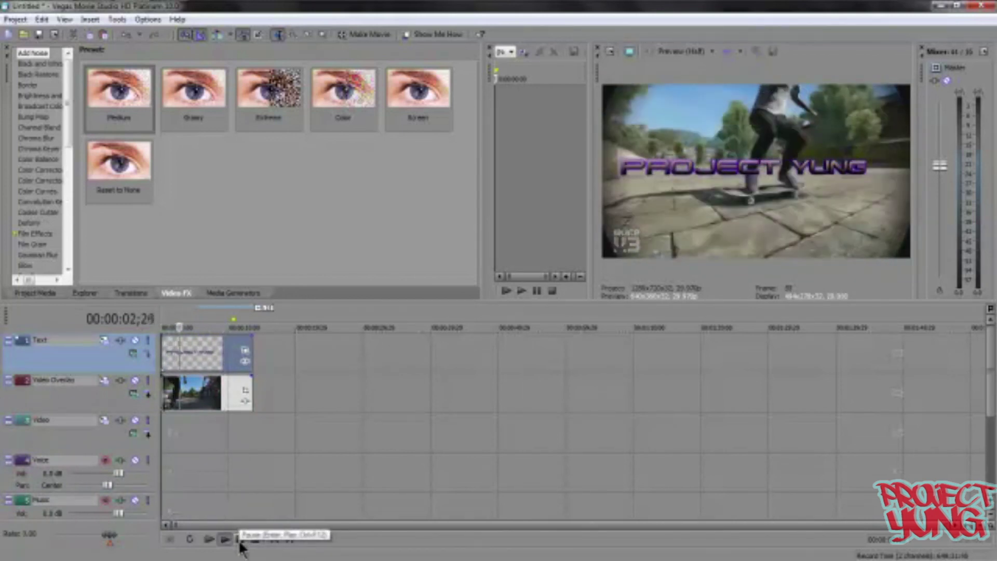
left_click(239, 540)
Reposition PROJECT YUNG to the bottom of the frame in Event Pan/Crop, then replay the project.
left_click(245, 350)
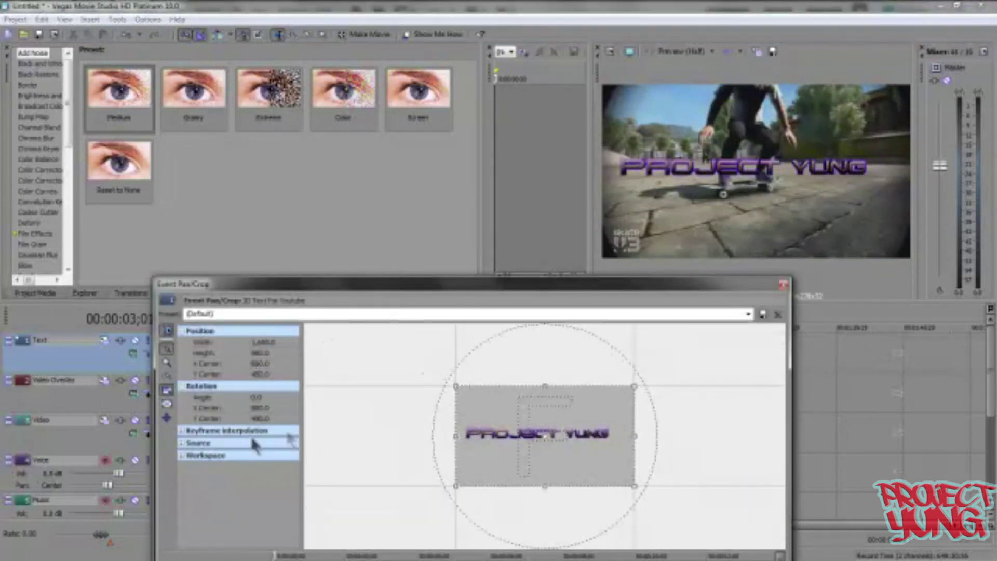
left_click_drag(529, 441, 528, 398)
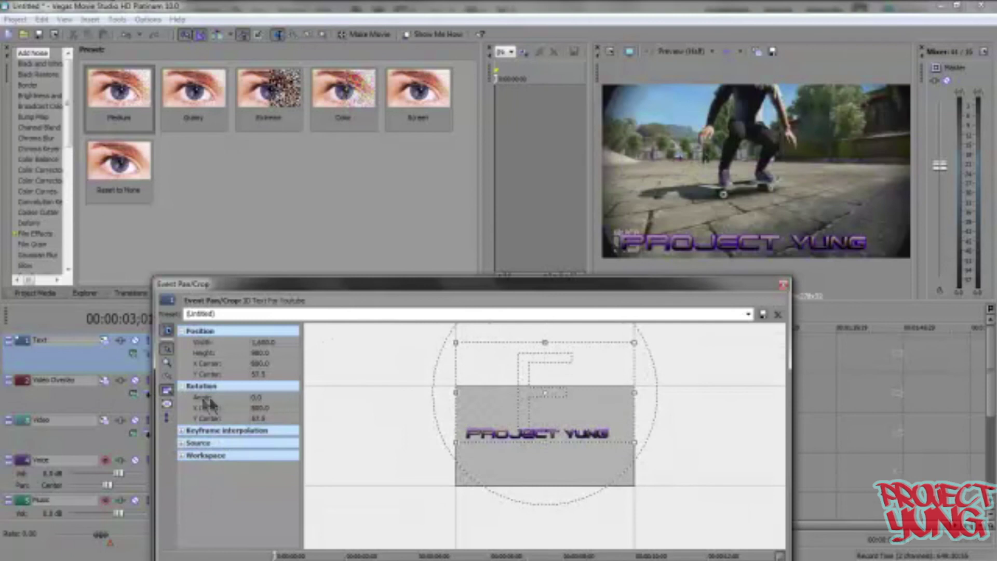
left_click_drag(527, 423, 518, 424)
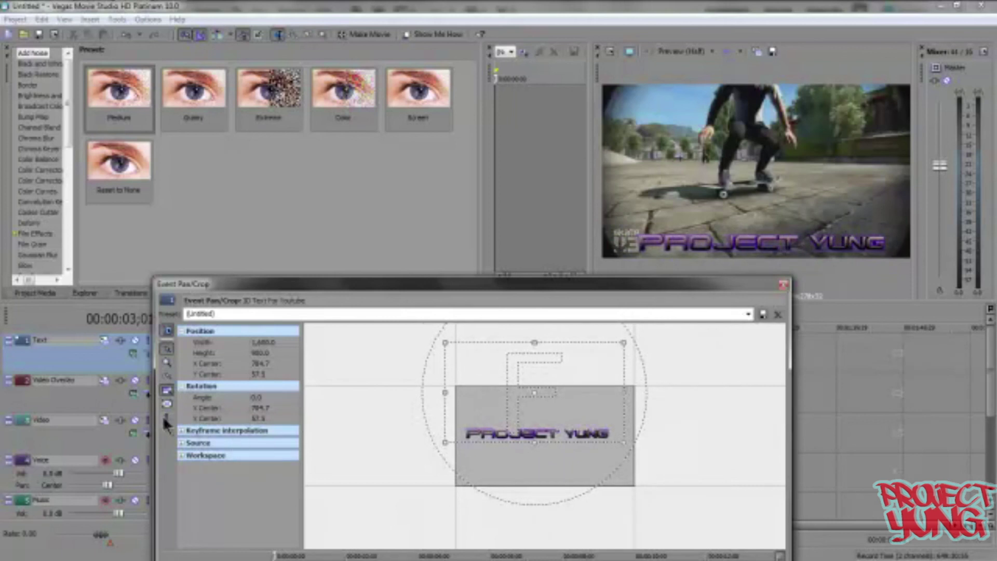
left_click_drag(599, 417, 597, 409)
left_click(783, 285)
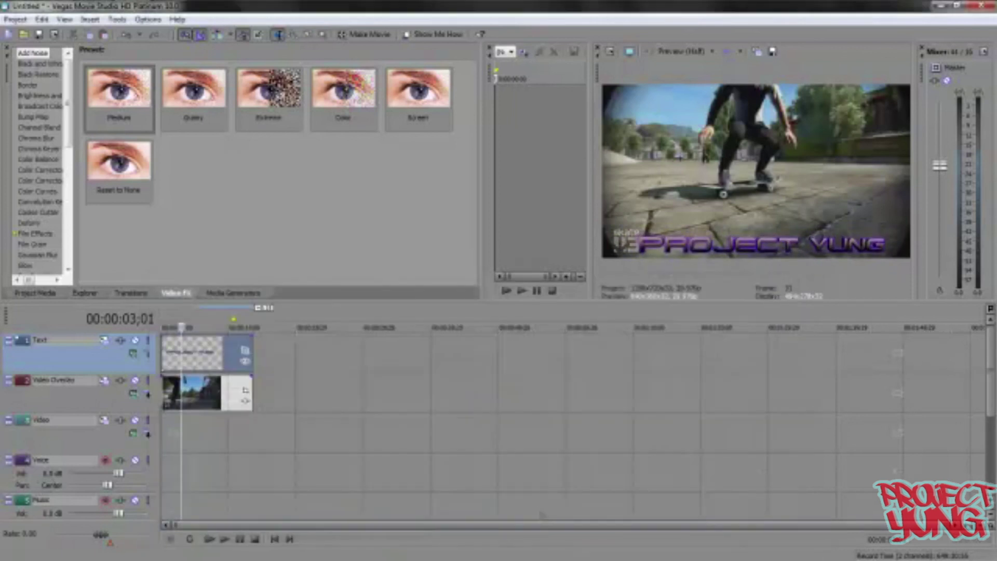
left_click(274, 539)
left_click(224, 538)
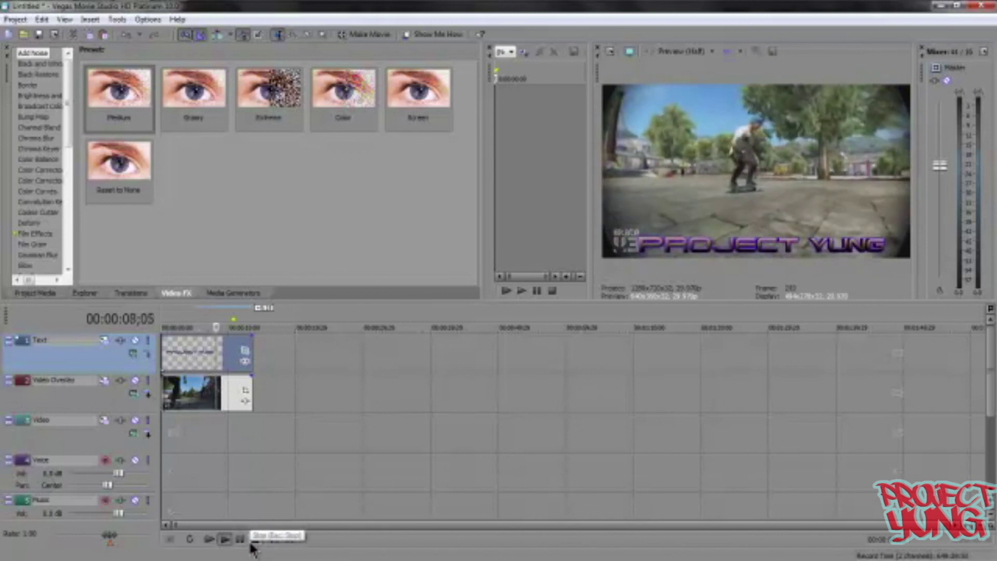
mouse_move(132, 11)
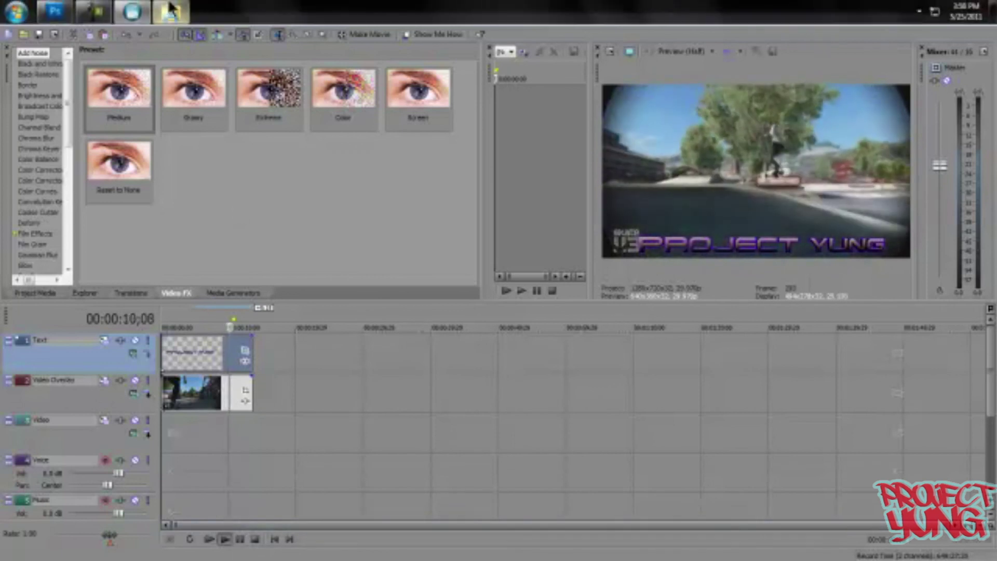